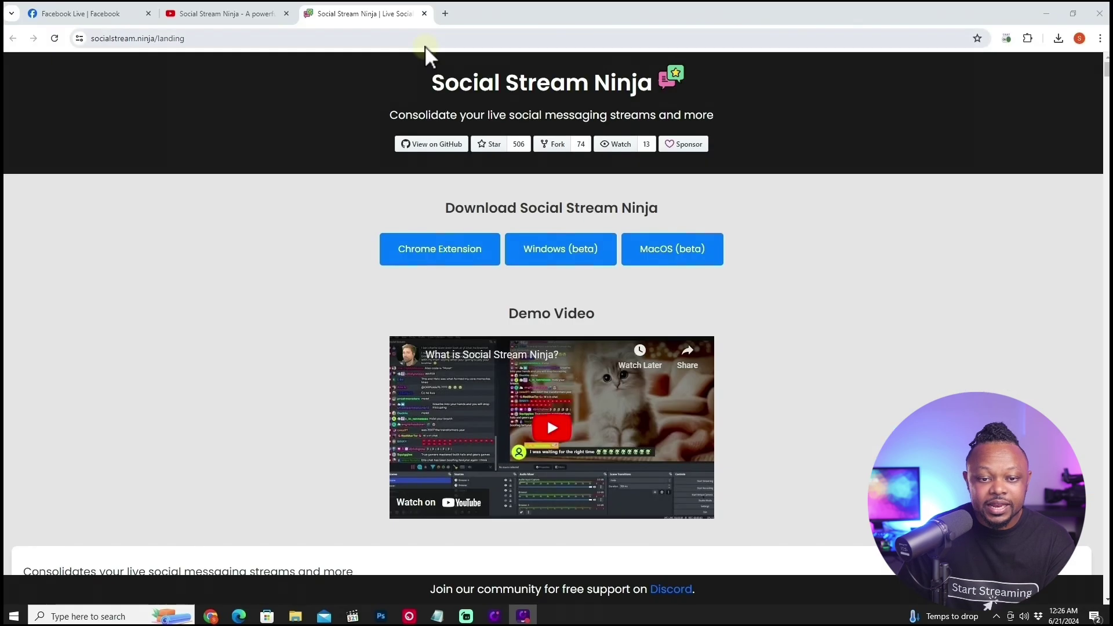
- Download the Chrome Extension version of Social Stream Ninja from its landing page
drag(434, 82, 654, 86)
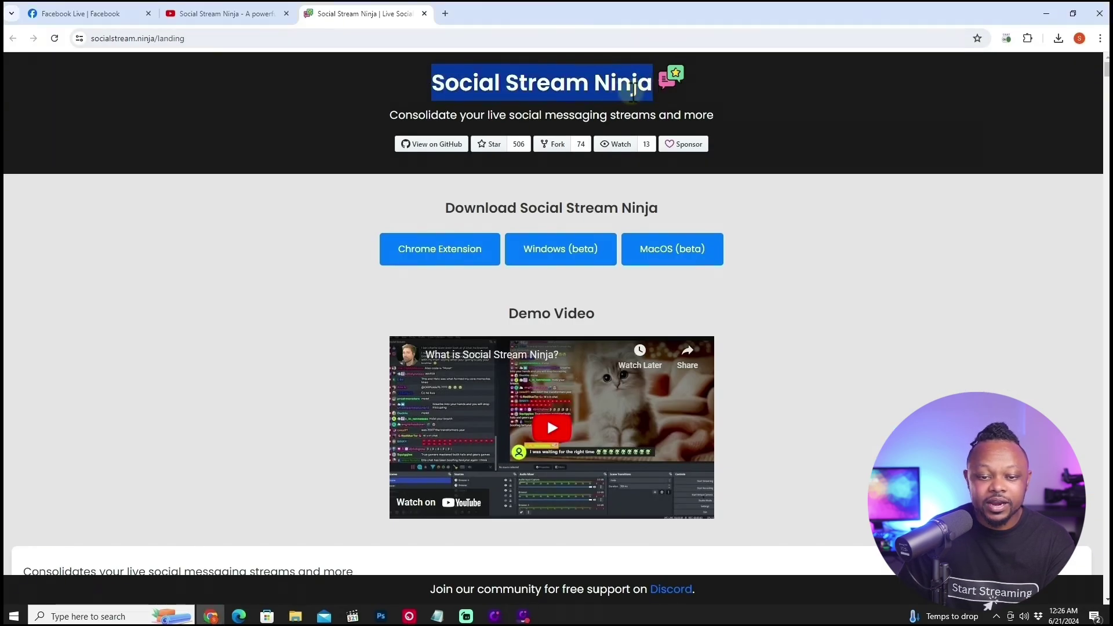
scroll(373, 191, down, 2)
scroll(372, 191, up, 2)
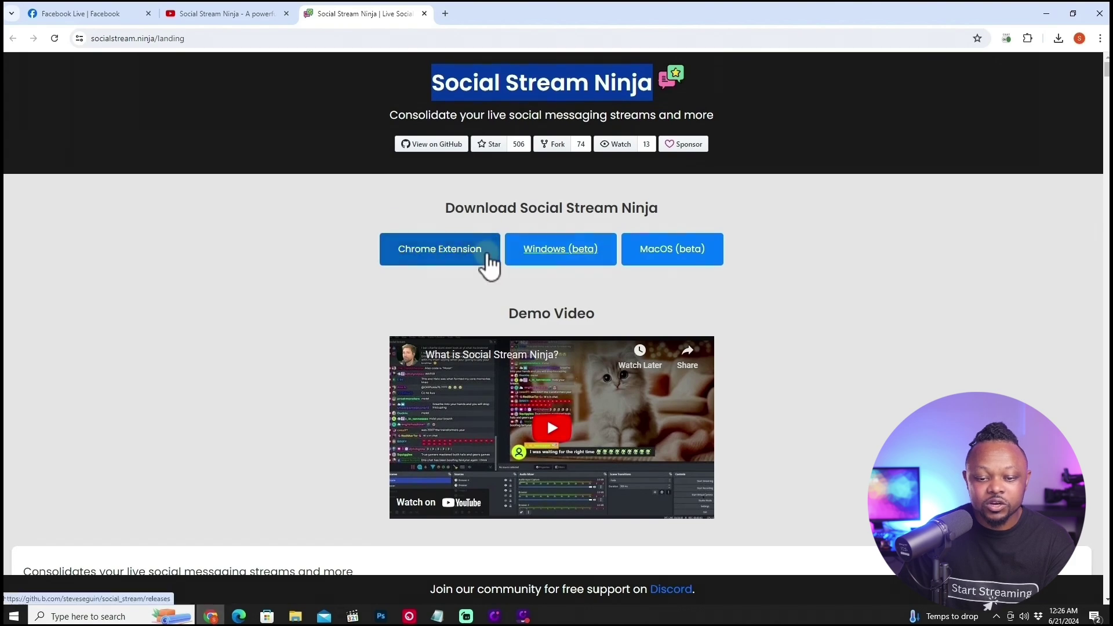
click(471, 264)
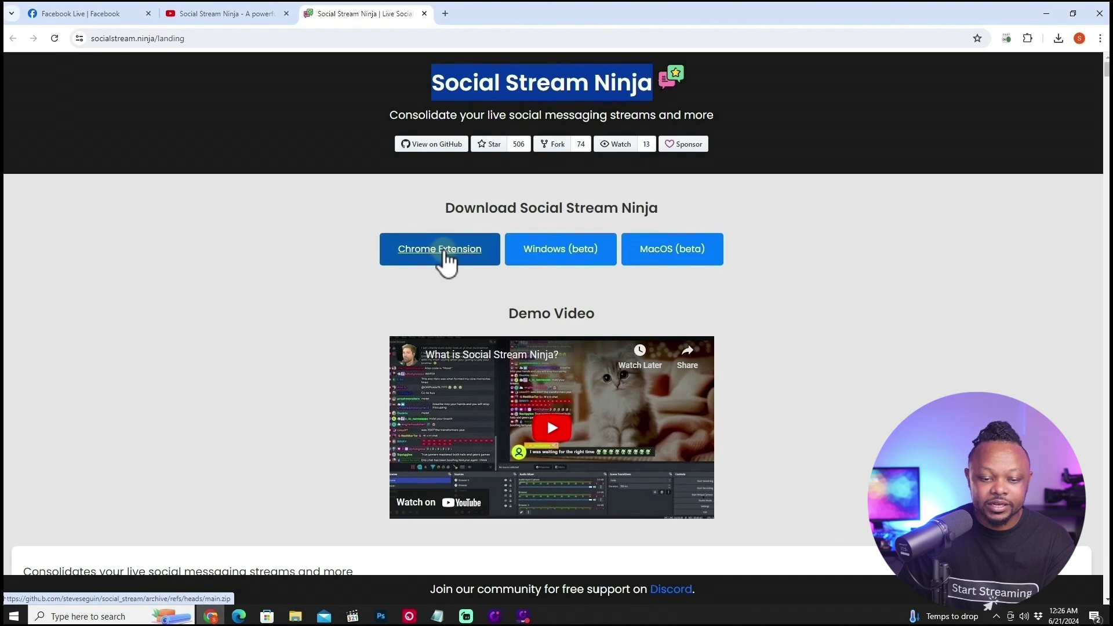
click(373, 109)
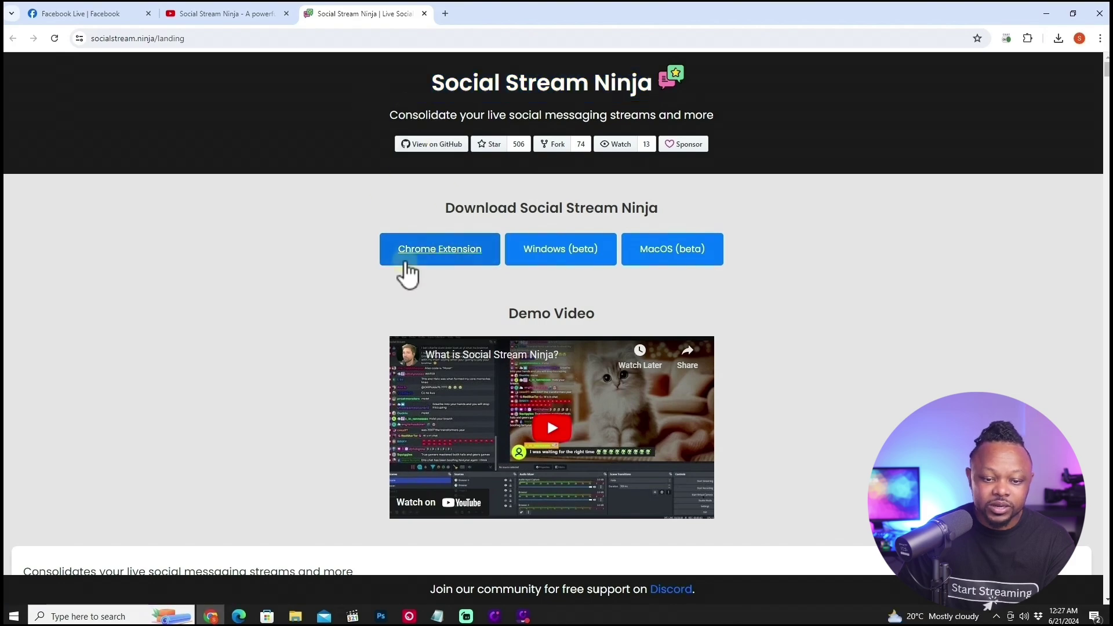
click(440, 250)
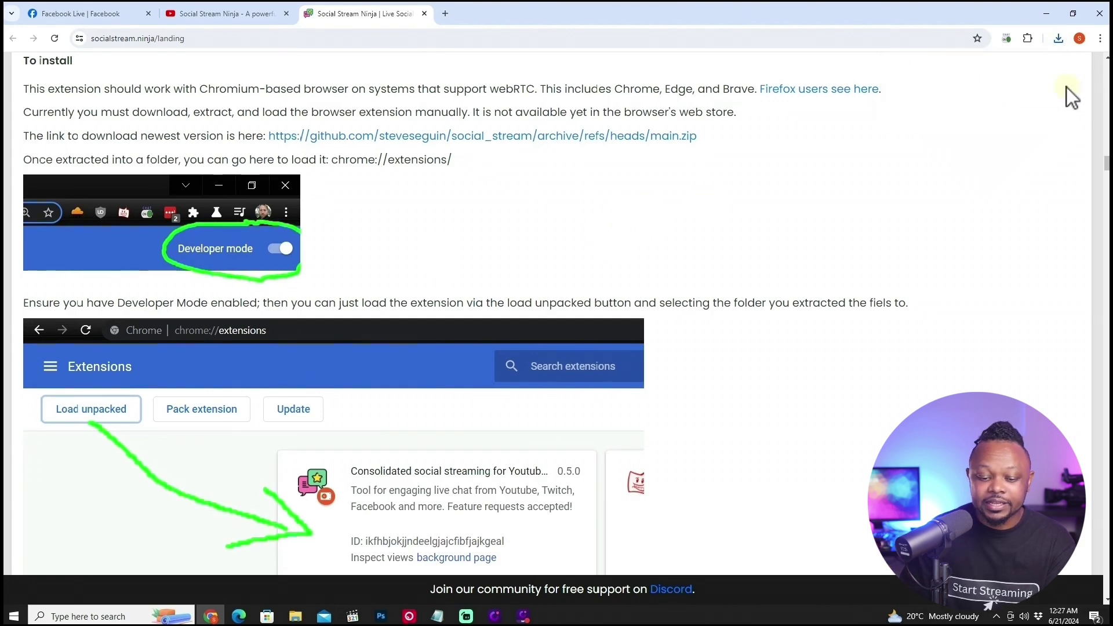
- Switch to File Explorer's Downloads folder and extract social_stream-main (20).zip to the proposed social_stream-main (20) folder
click(297, 616)
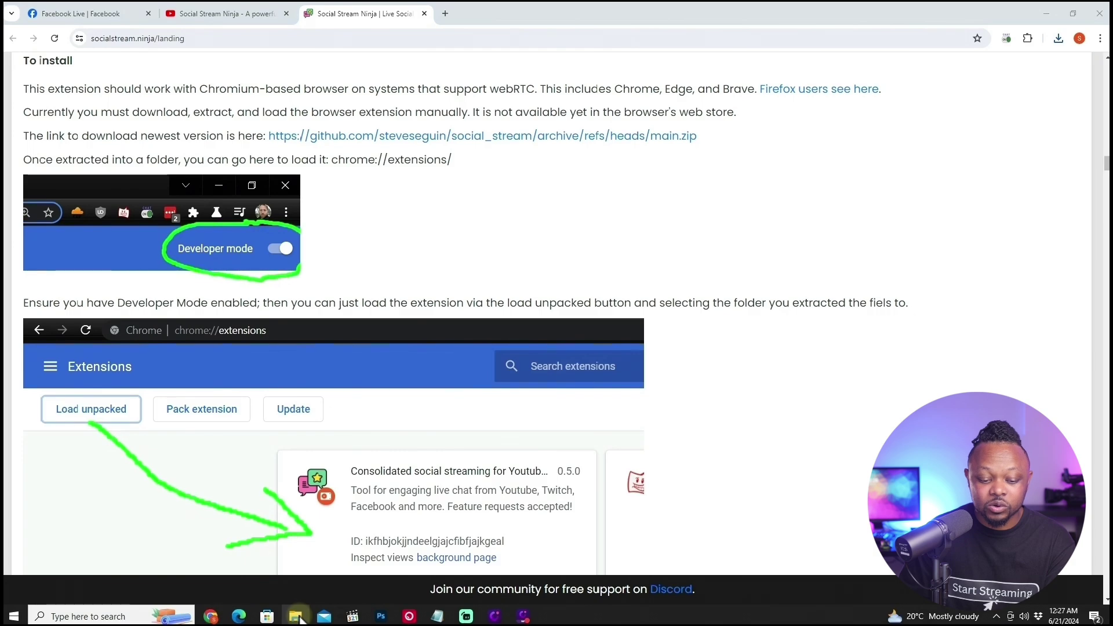
right_click(298, 618)
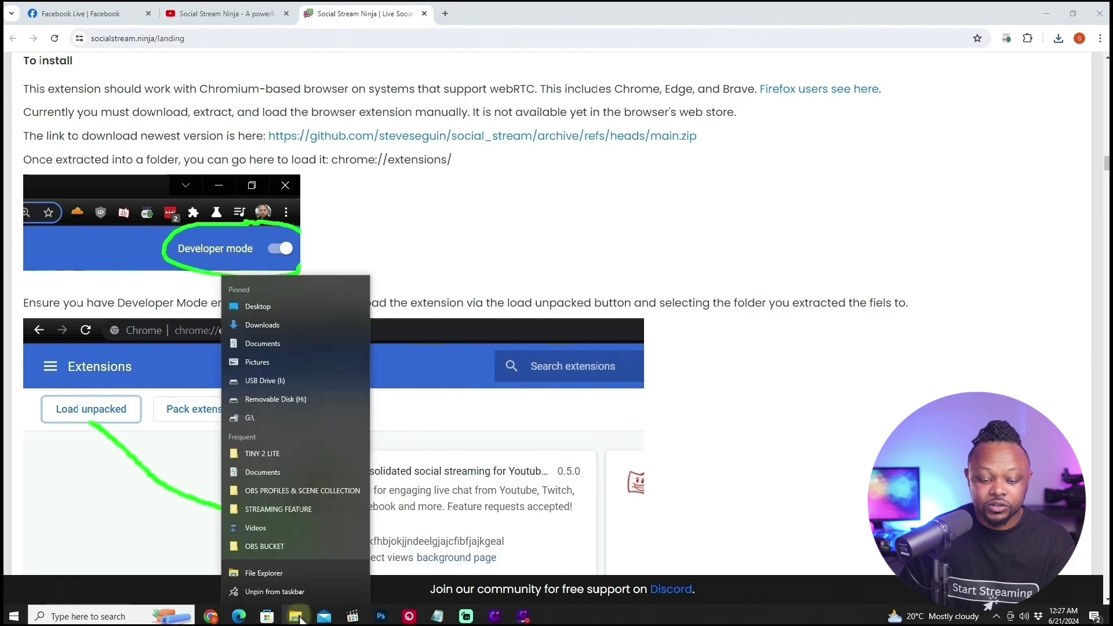
click(255, 325)
click(775, 46)
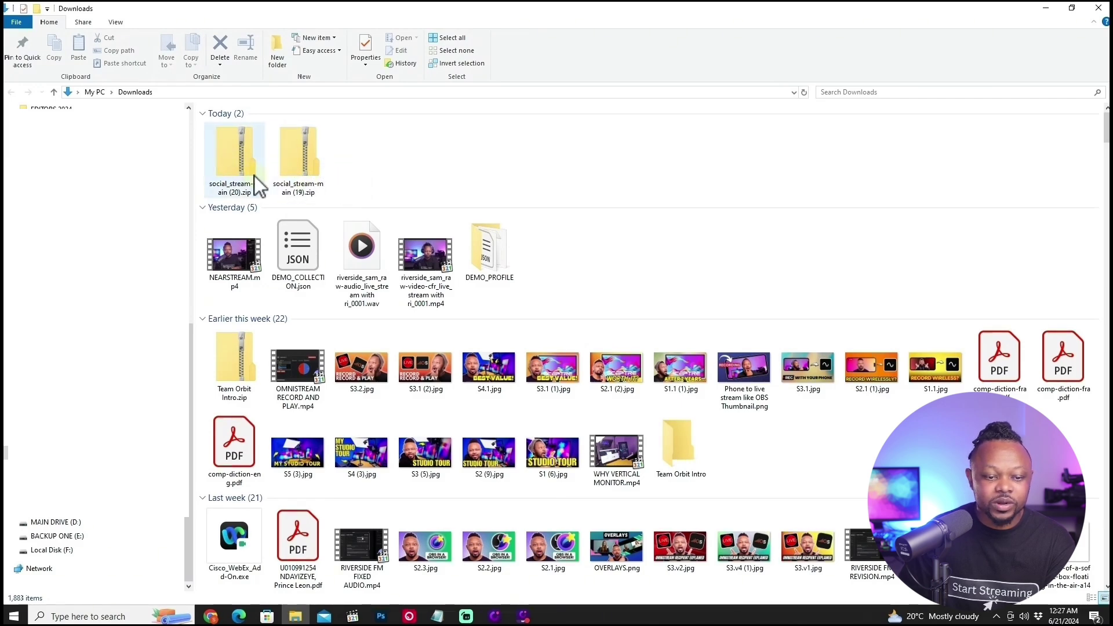
click(234, 144)
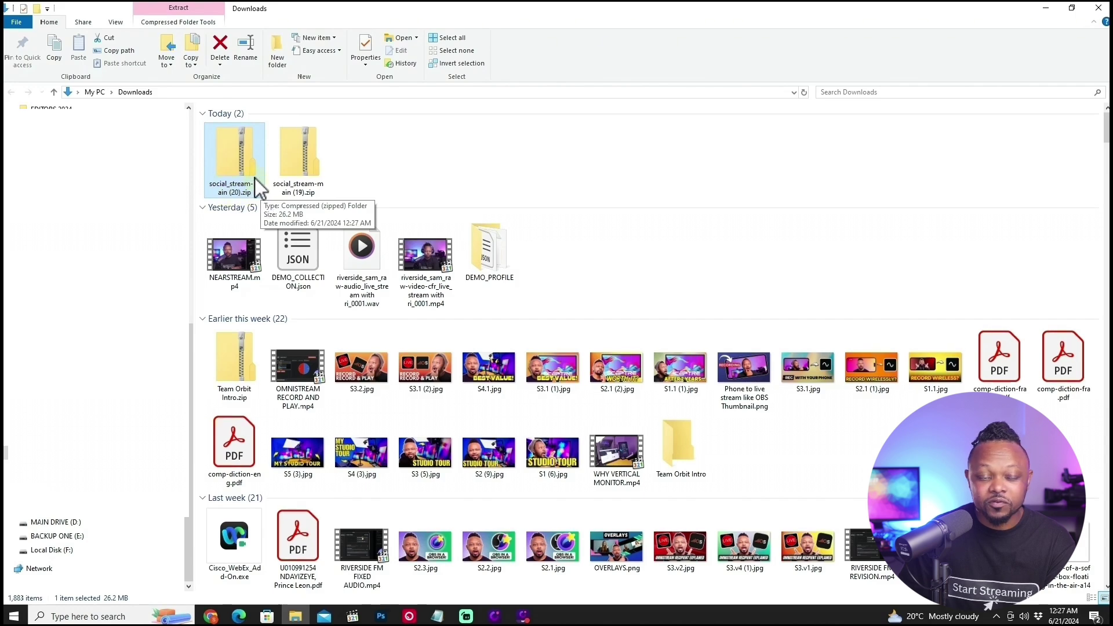
right_click(235, 156)
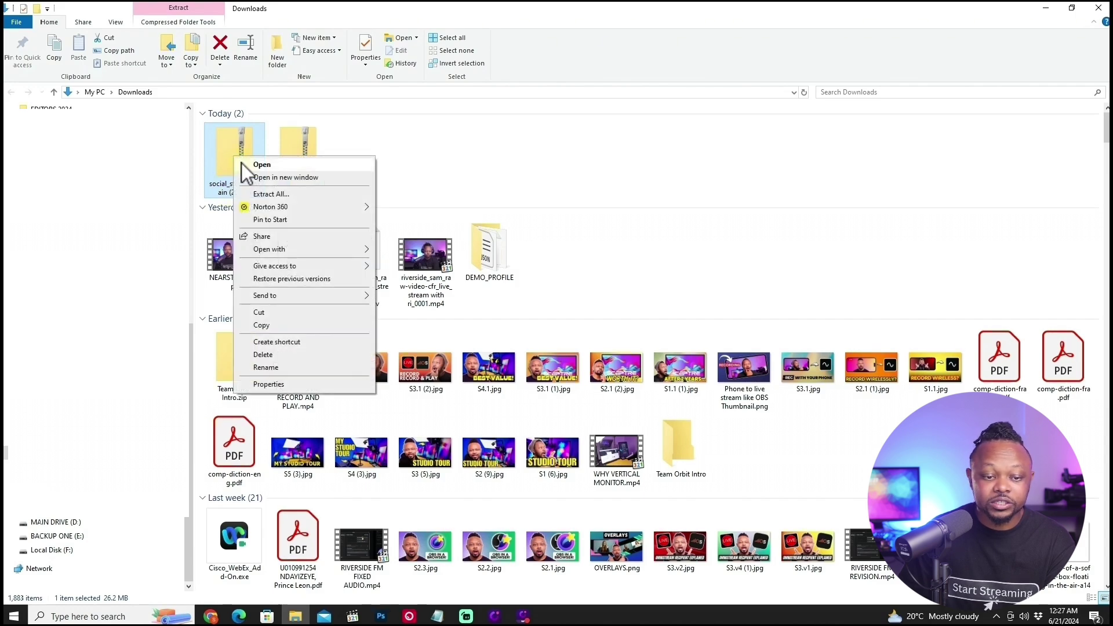
click(262, 195)
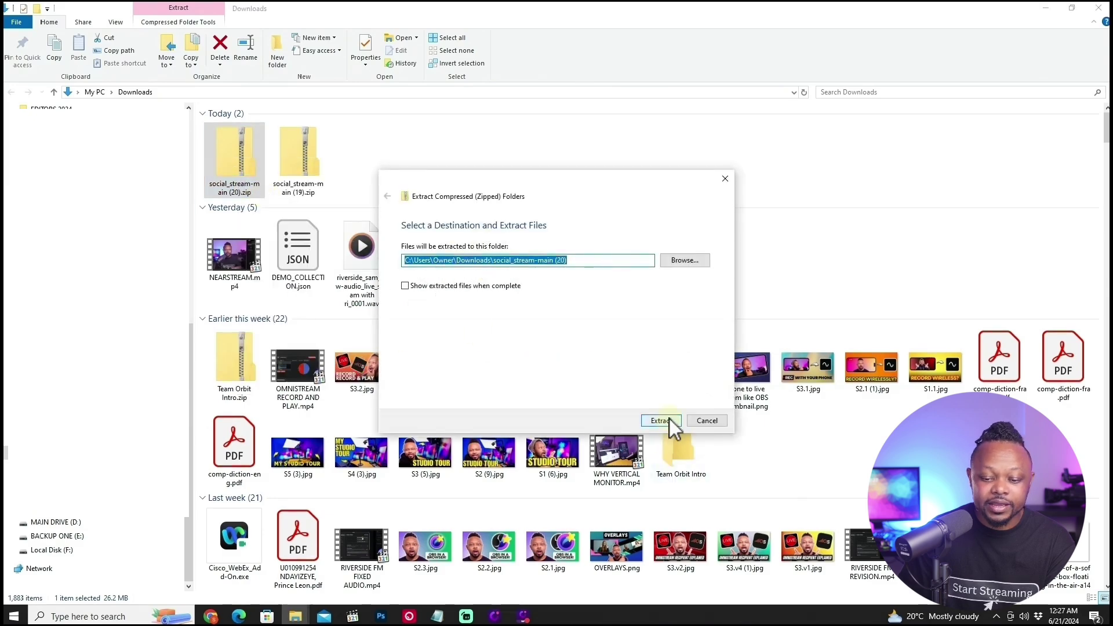
click(668, 420)
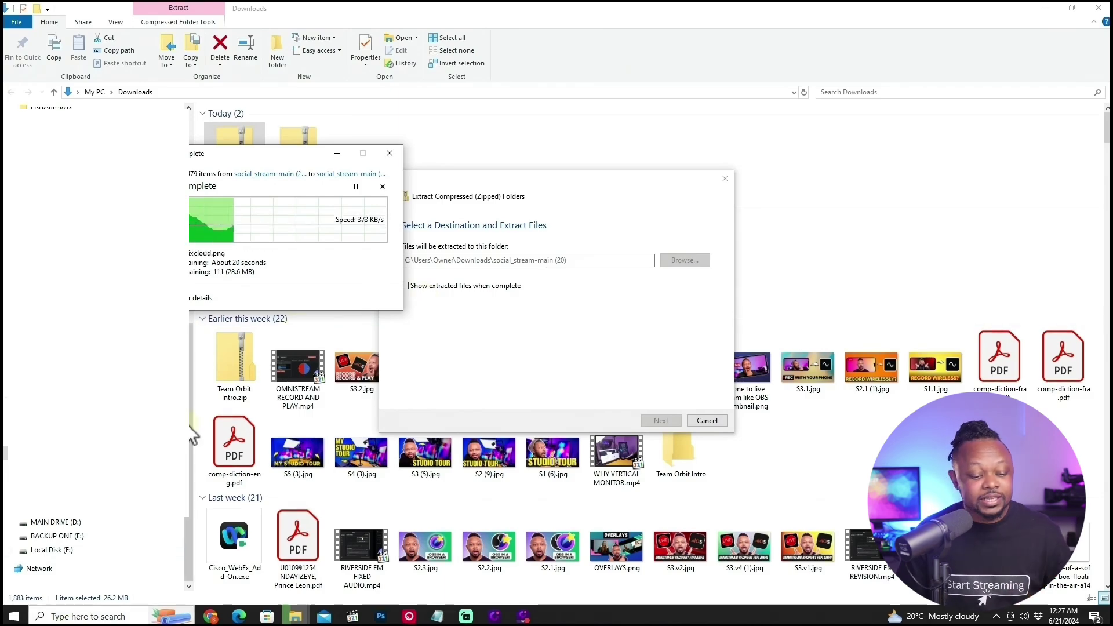
- Search Windows for "obs" and launch OBS Studio
click(87, 616)
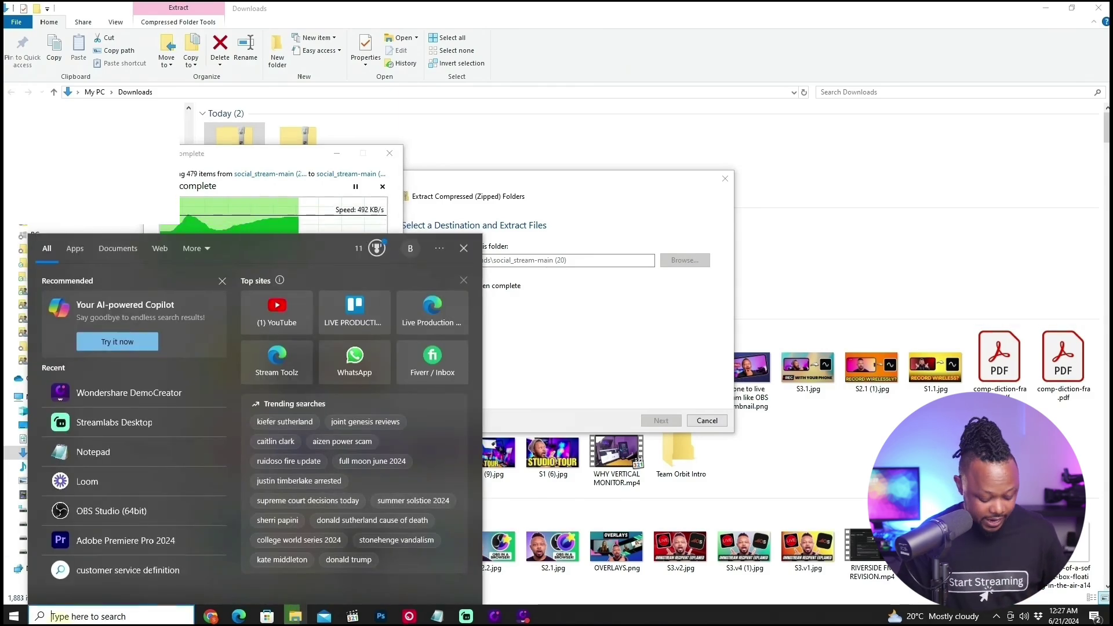
text(obs)
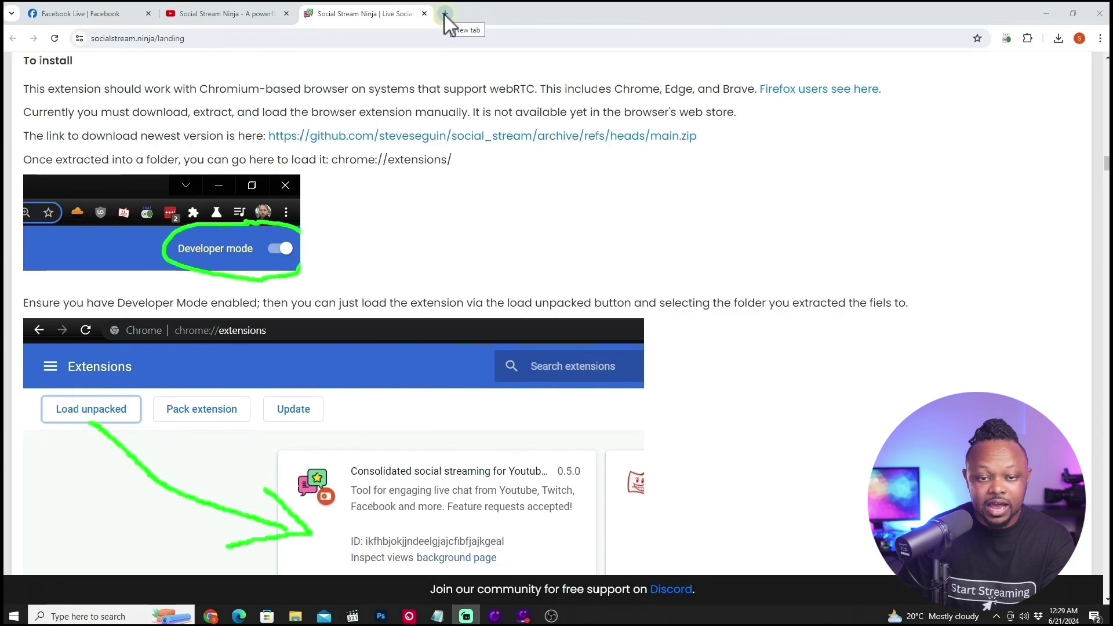
- In a new Chrome tab, go to the extension management page and enable Developer mode
click(444, 15)
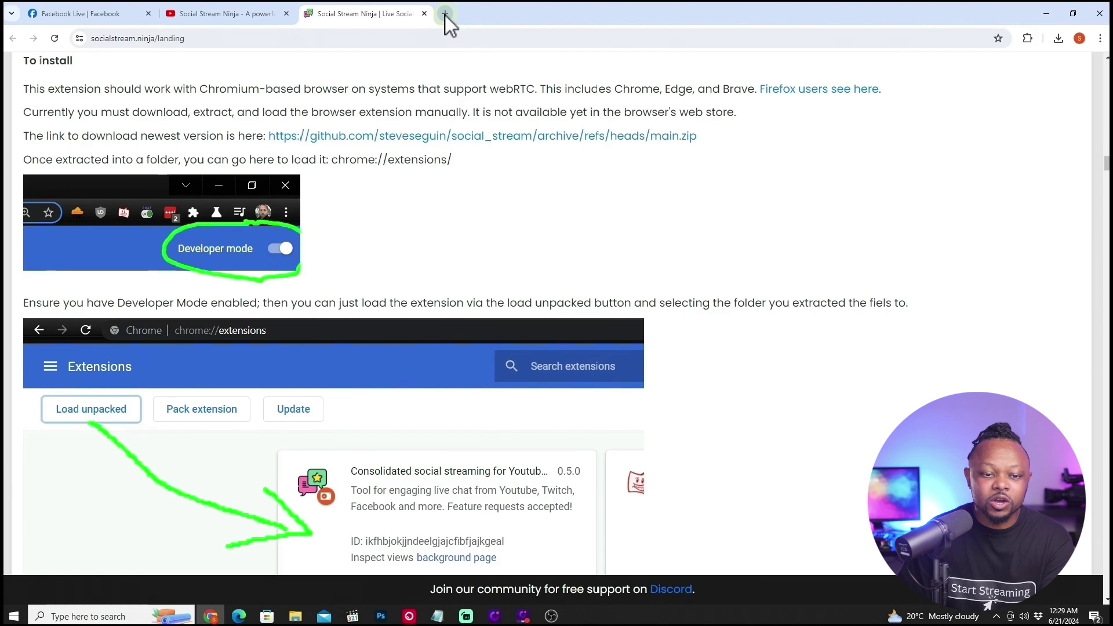
click(445, 16)
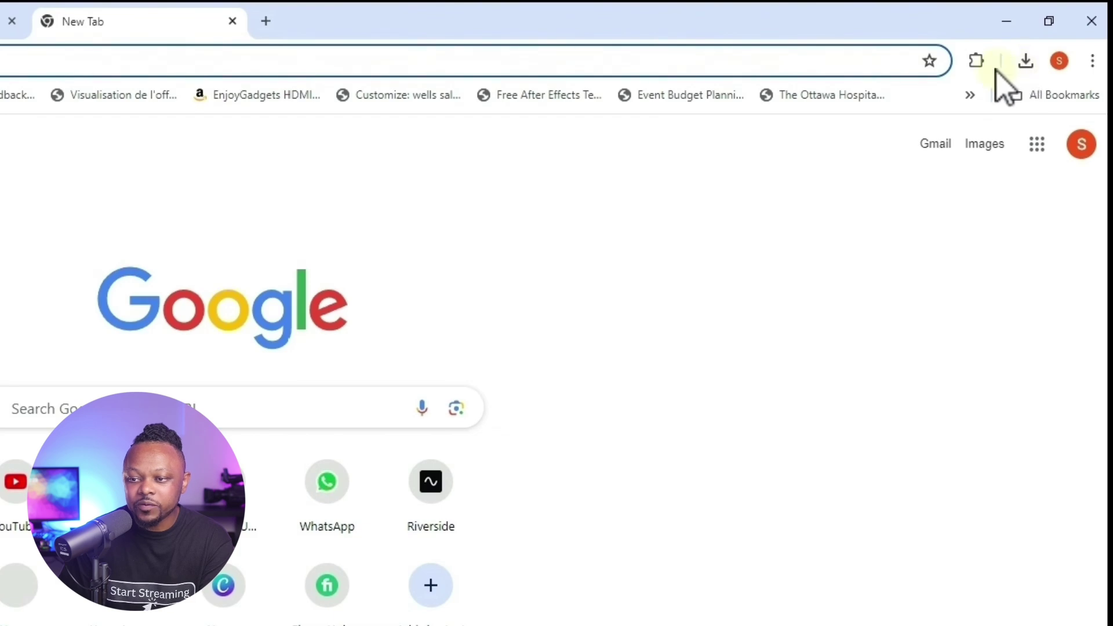
click(977, 61)
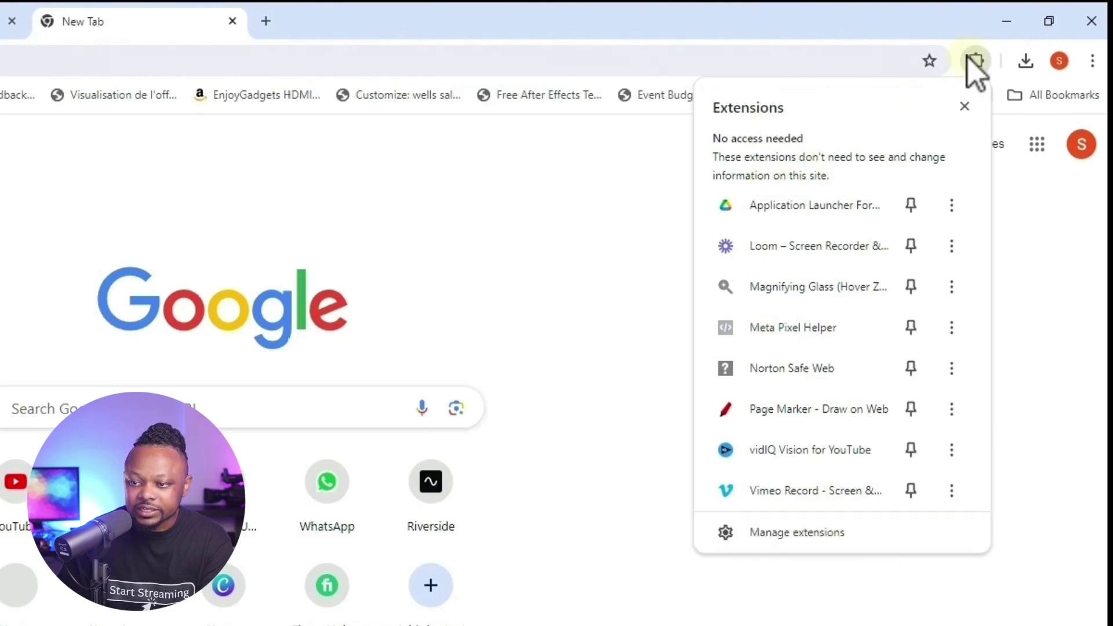
click(800, 542)
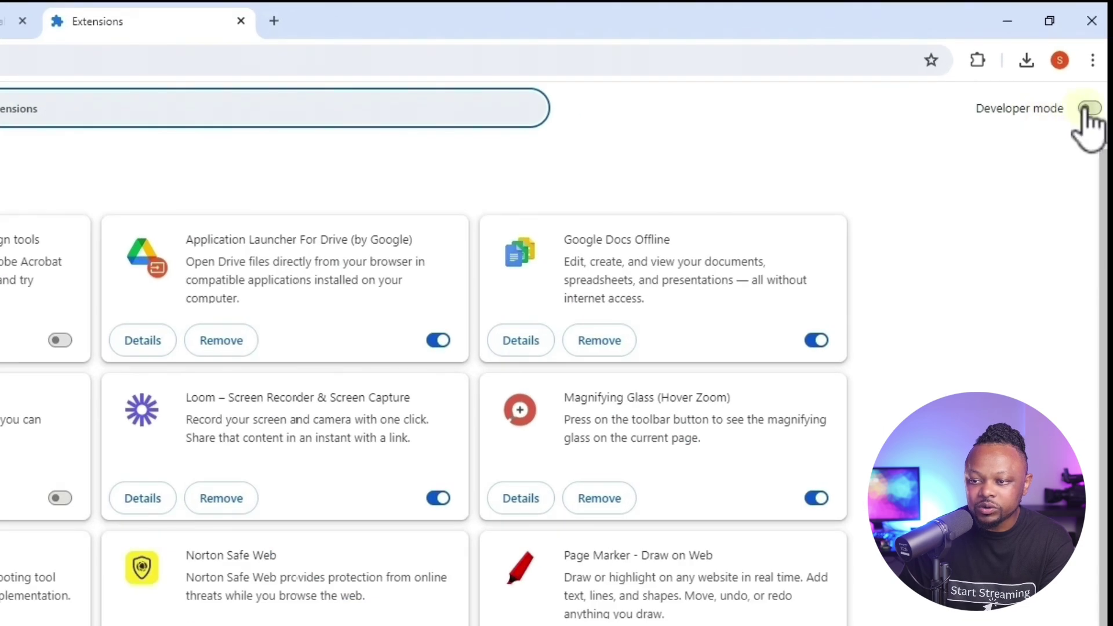
click(1095, 68)
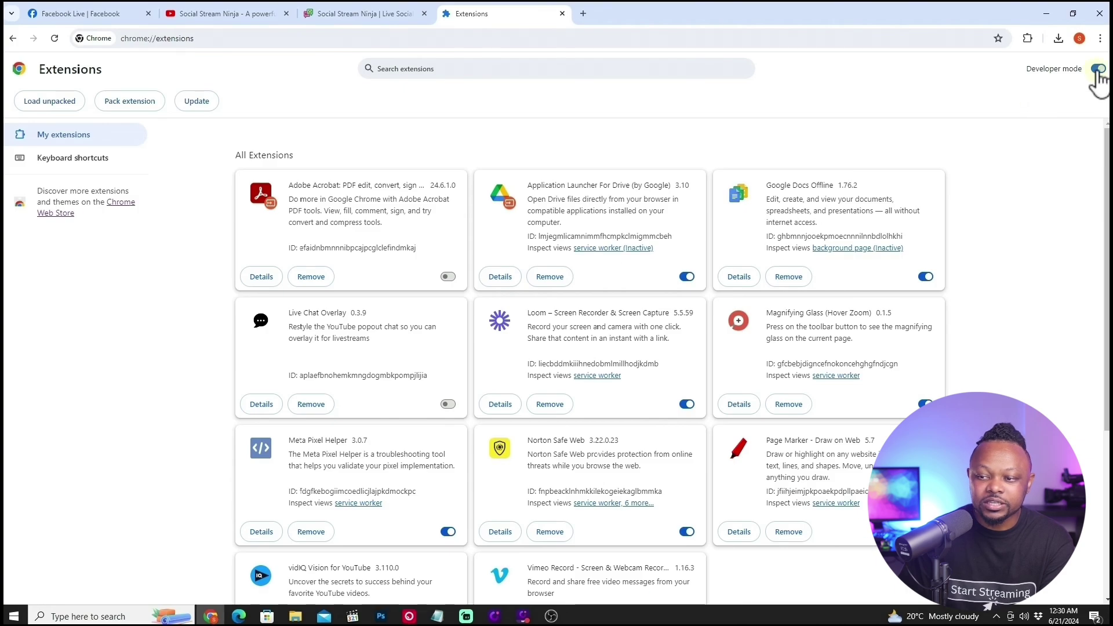
- Try to load the outer social_stream-main (20) folder from Downloads as an unpacked extension
click(51, 103)
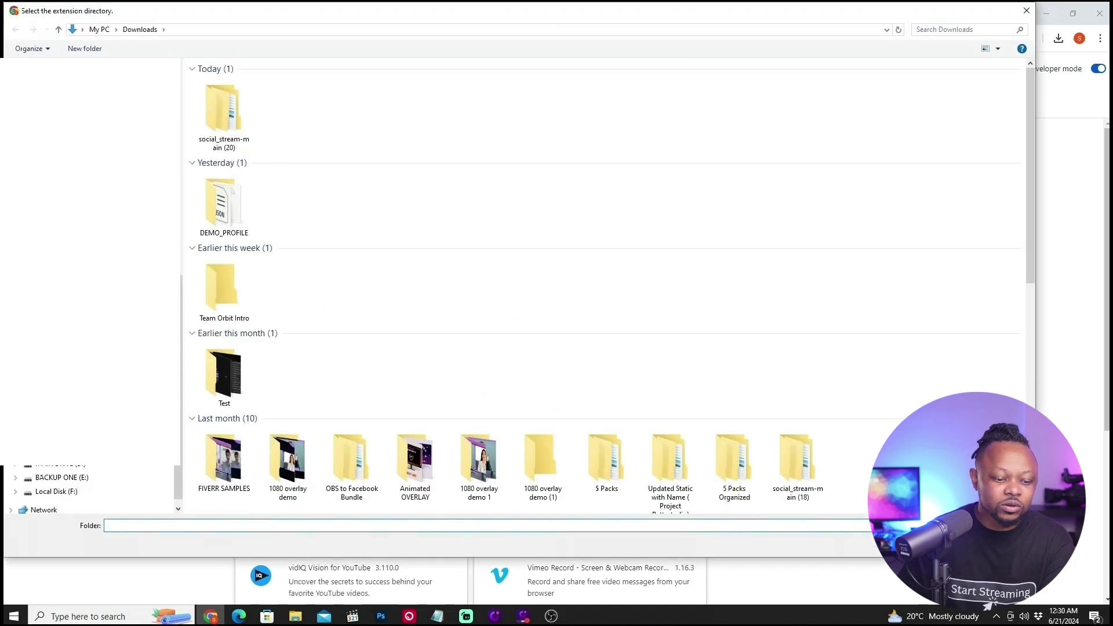
click(232, 115)
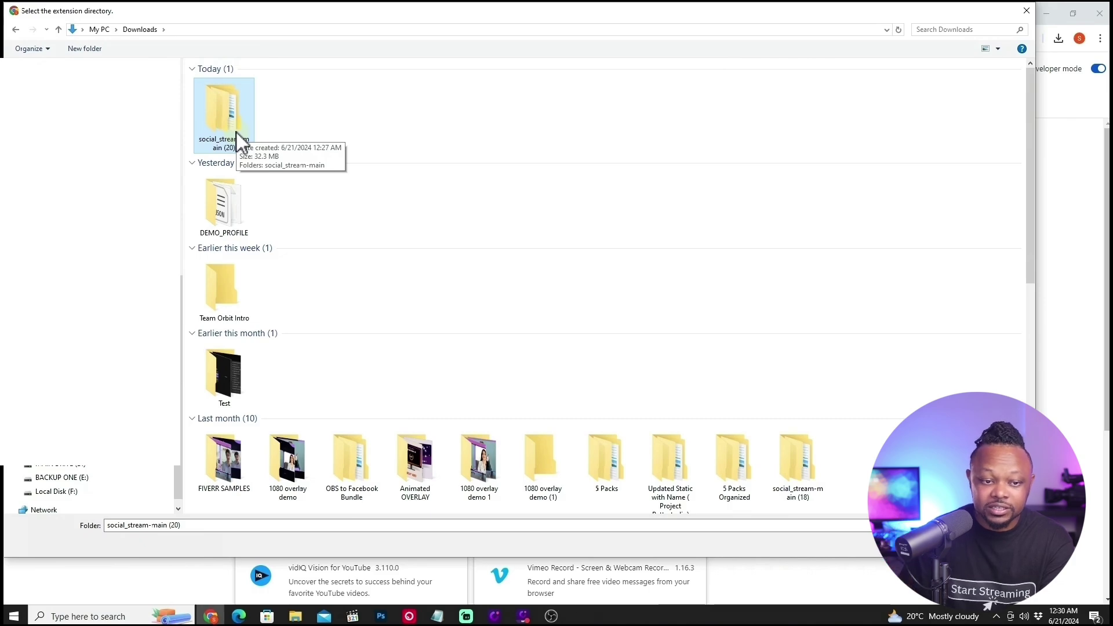
click(945, 545)
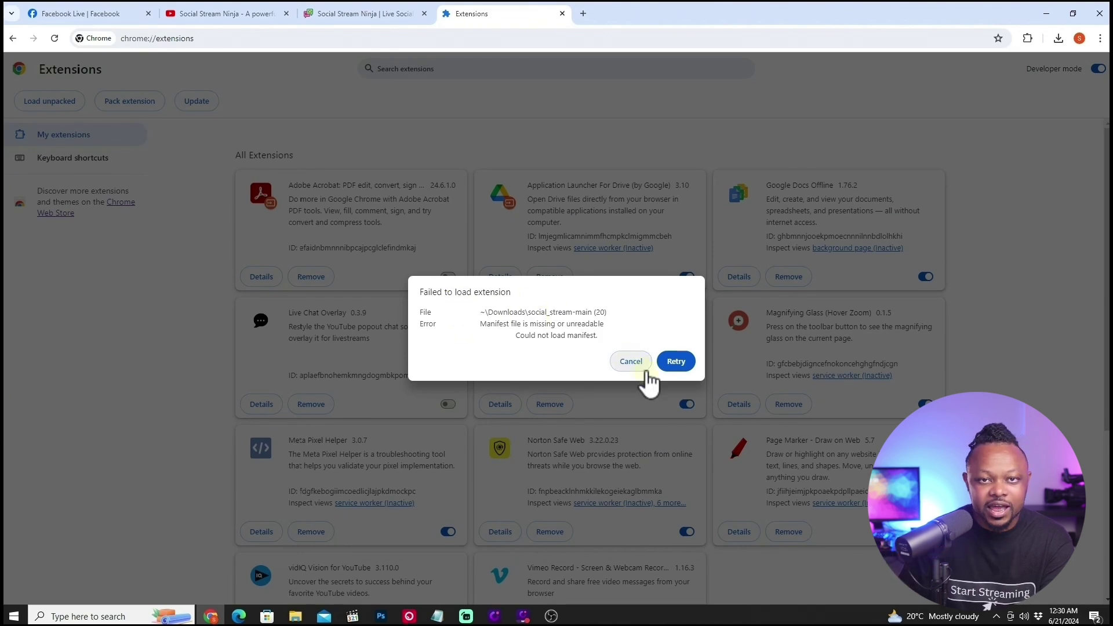
click(627, 362)
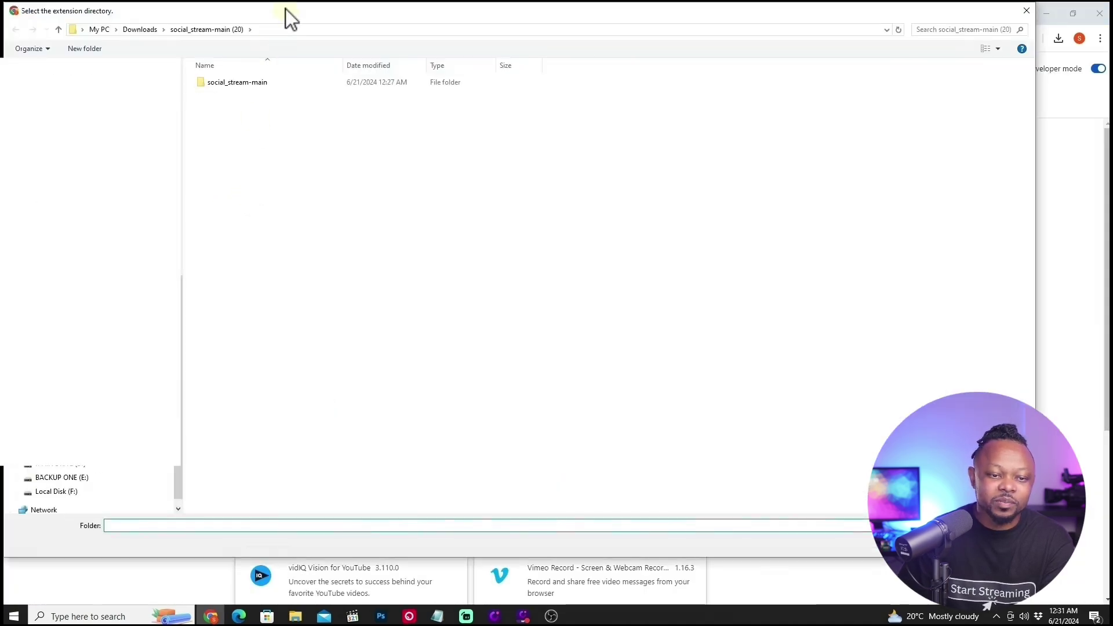
- Load the inner social_stream-main folder as an unpacked extension and check the installed extension's name and version
drag(286, 10, 325, 51)
click(274, 165)
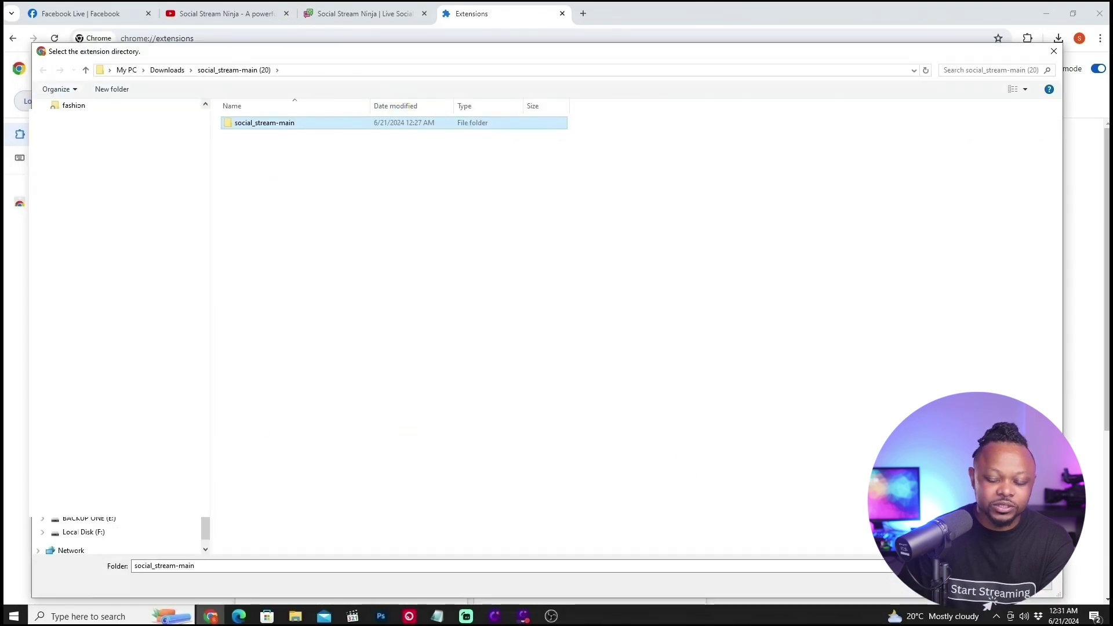
click(951, 585)
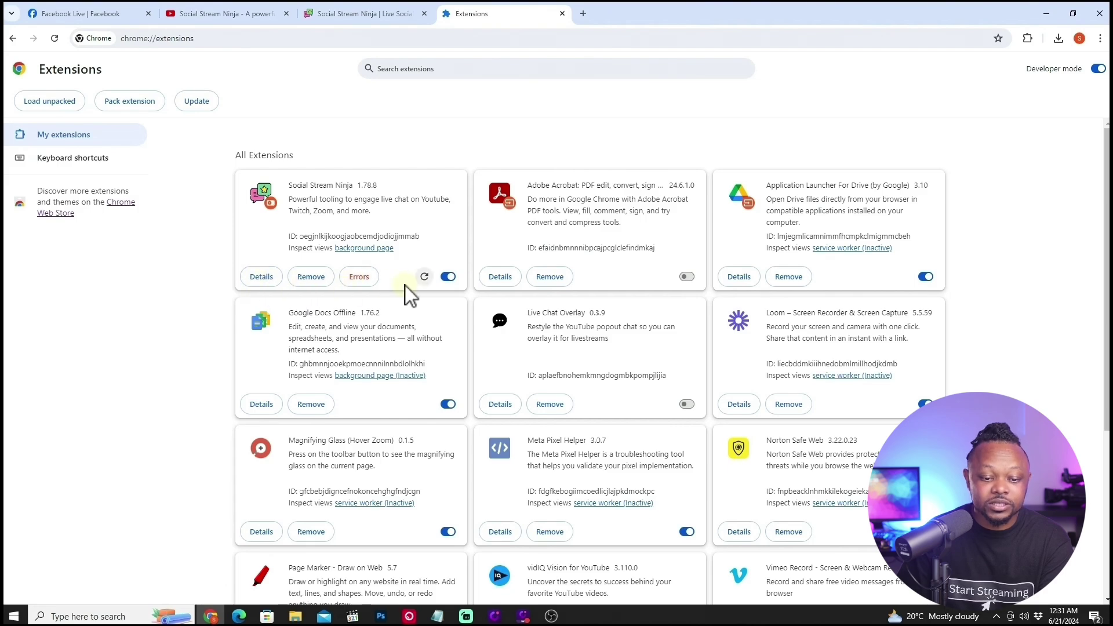
drag(292, 187, 351, 187)
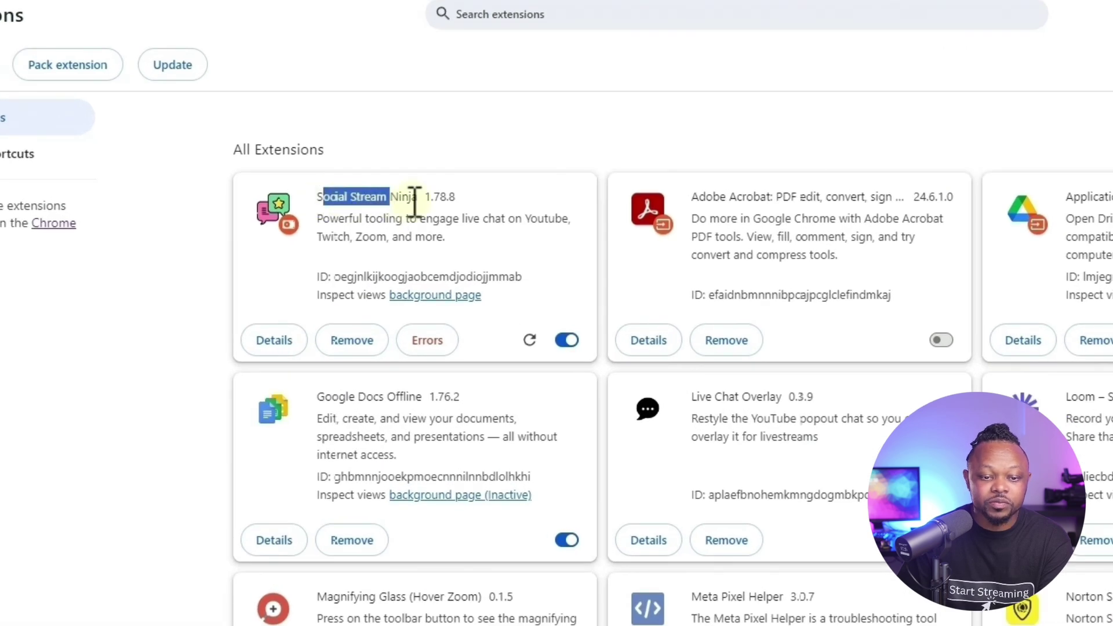
drag(424, 197, 456, 197)
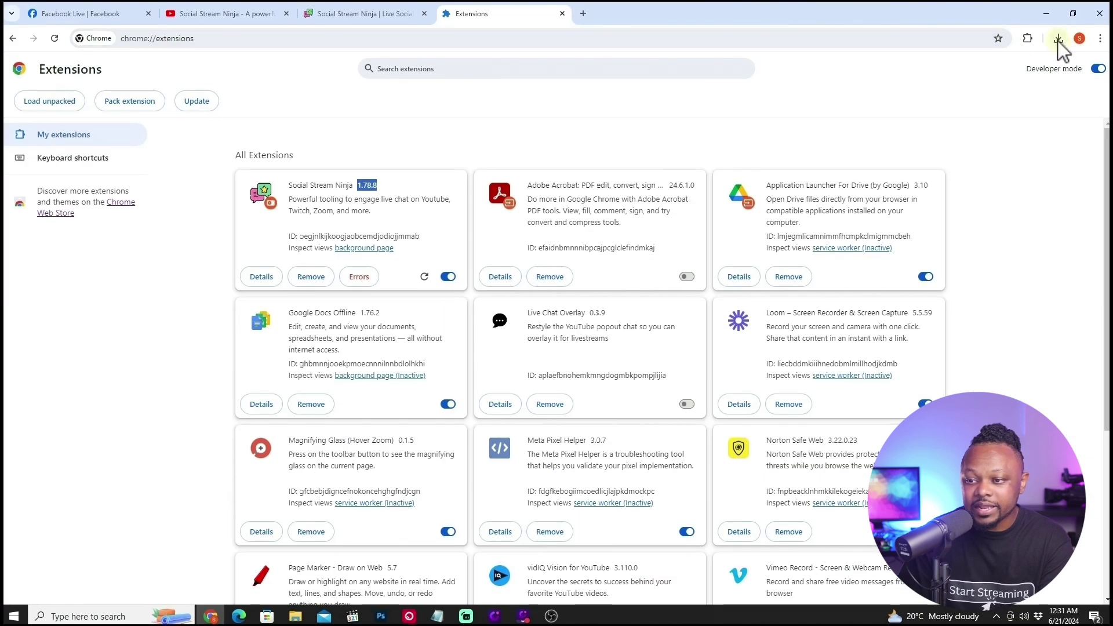
- Pin the Social Stream Ninja extension so it stays directly accessible in Chrome
click(1028, 38)
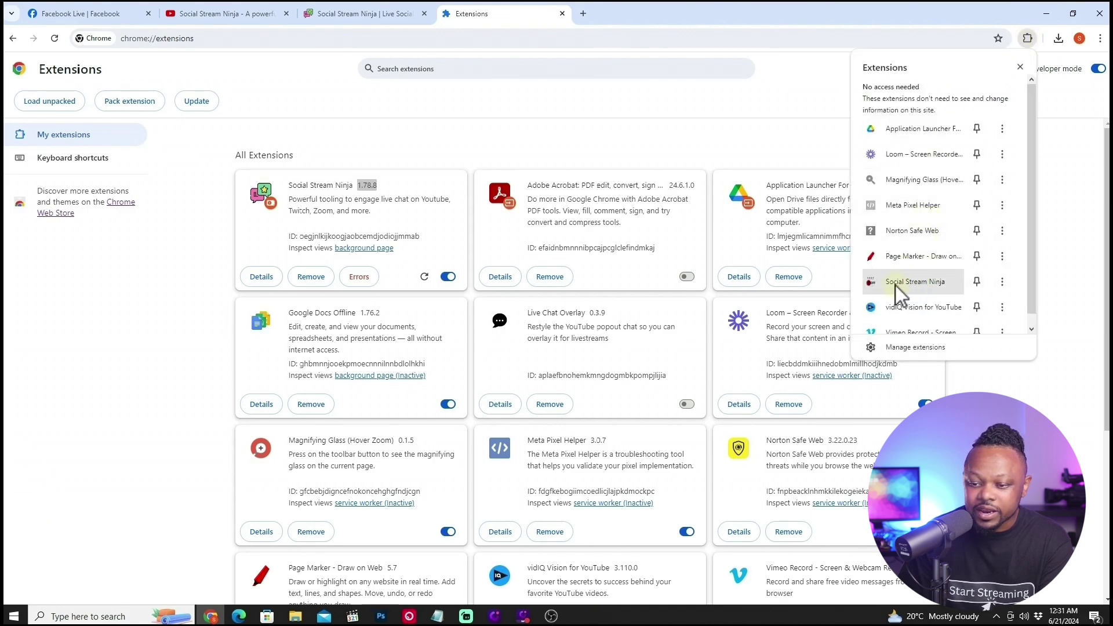
click(982, 286)
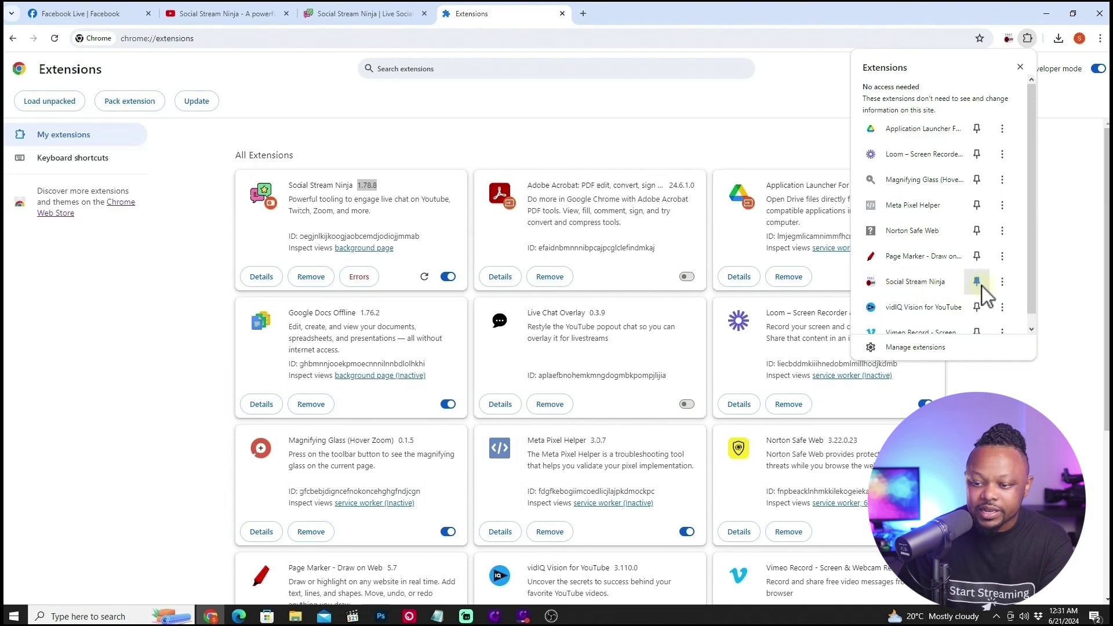
click(1028, 38)
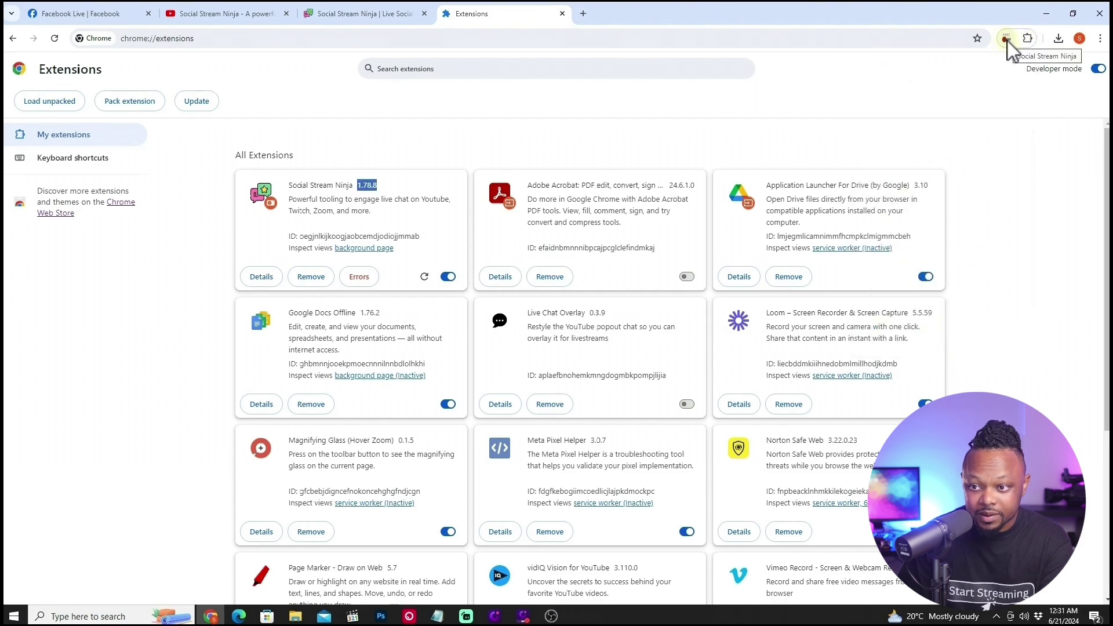
- Activate the Social Stream Ninja extension in its popup and bring its Featured chat overlay section into view
click(1008, 40)
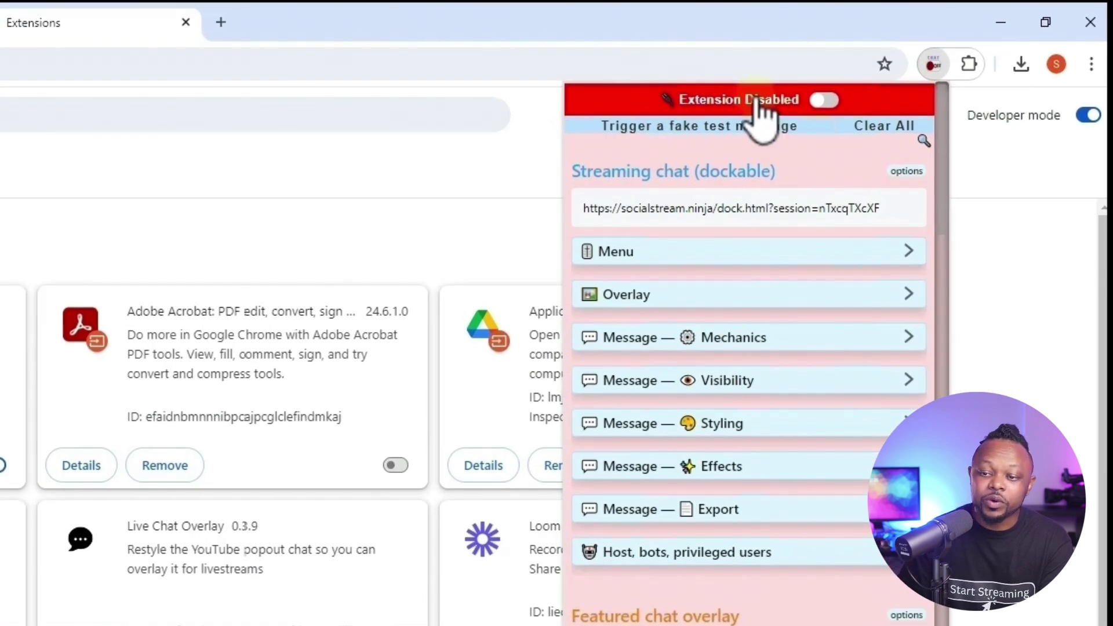
click(820, 102)
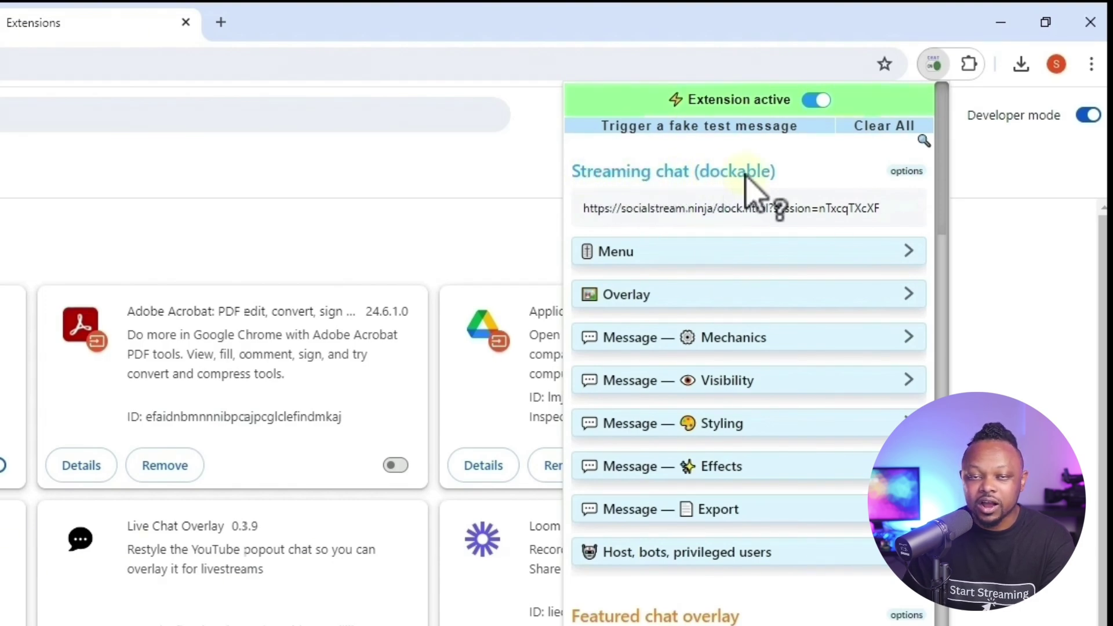
mouse_move(746, 177)
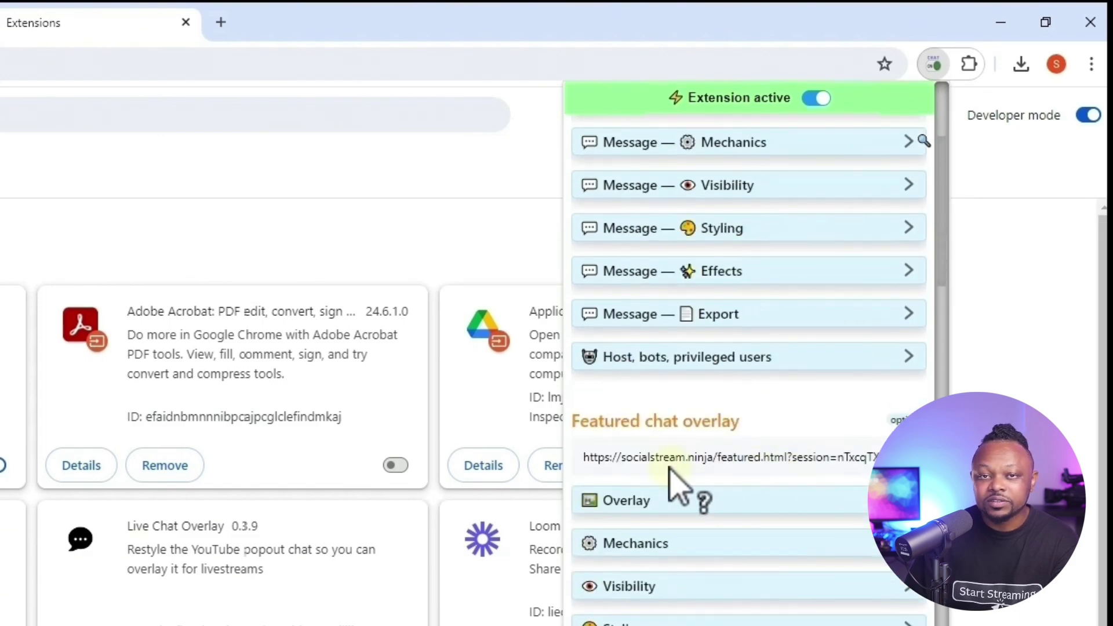
mouse_move(671, 469)
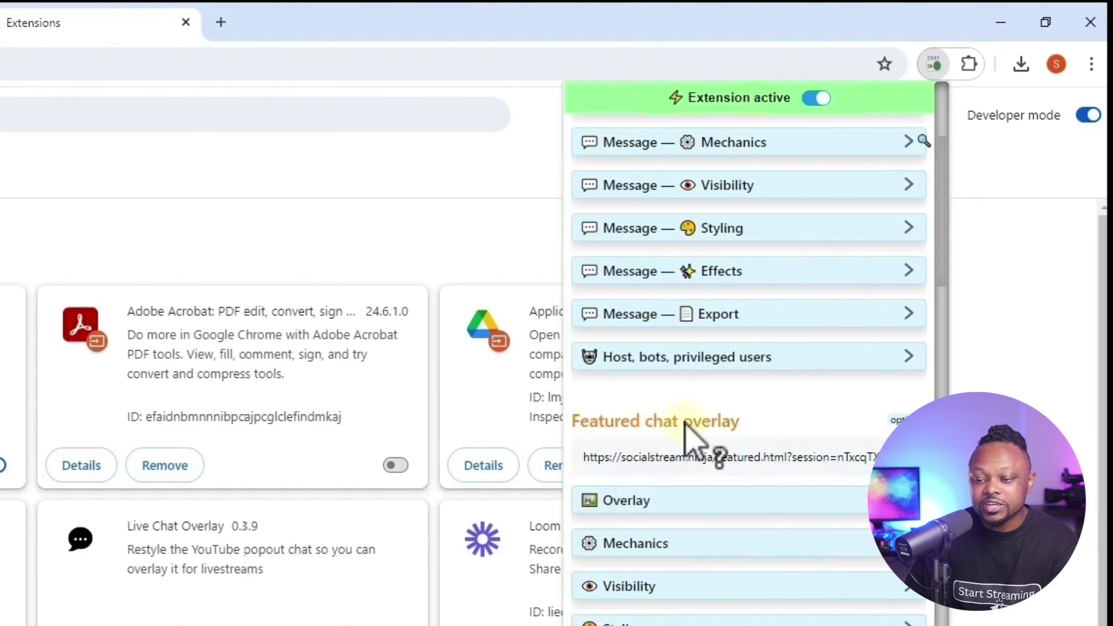
mouse_move(584, 459)
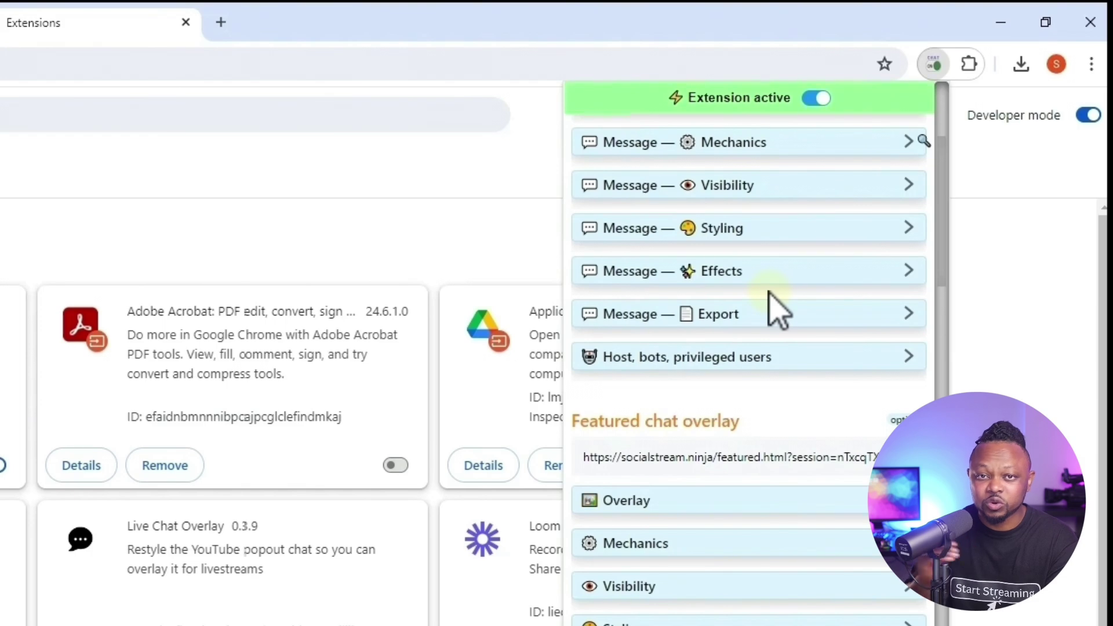
- Copy the complete Streaming chat (dockable) link from the Social Stream Ninja popup
scroll(773, 299, up, 2)
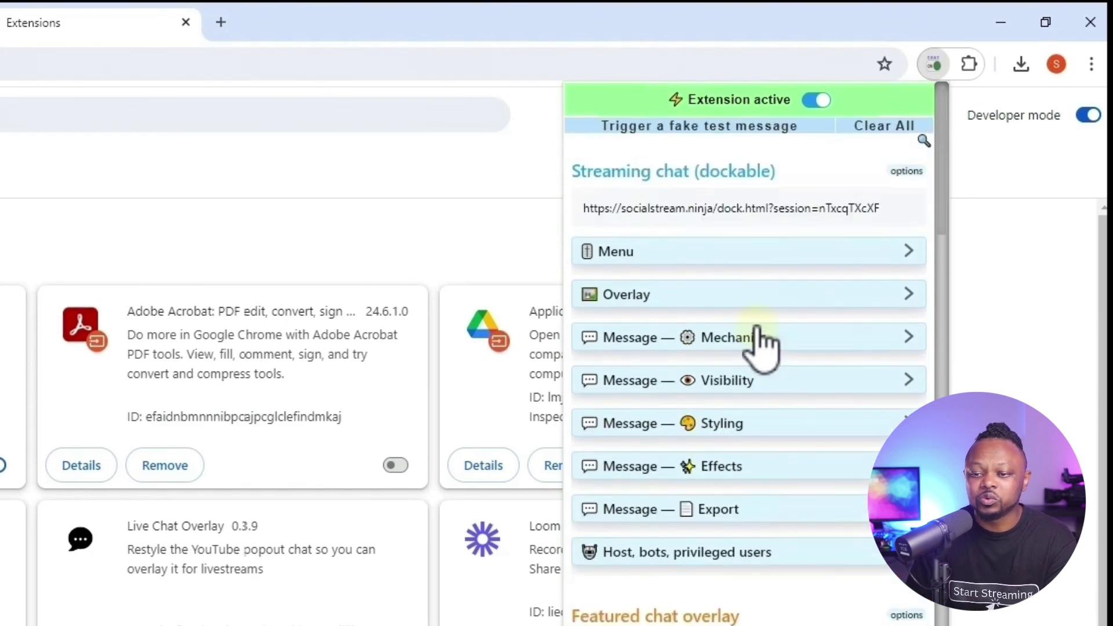
scroll(753, 340, down, 2)
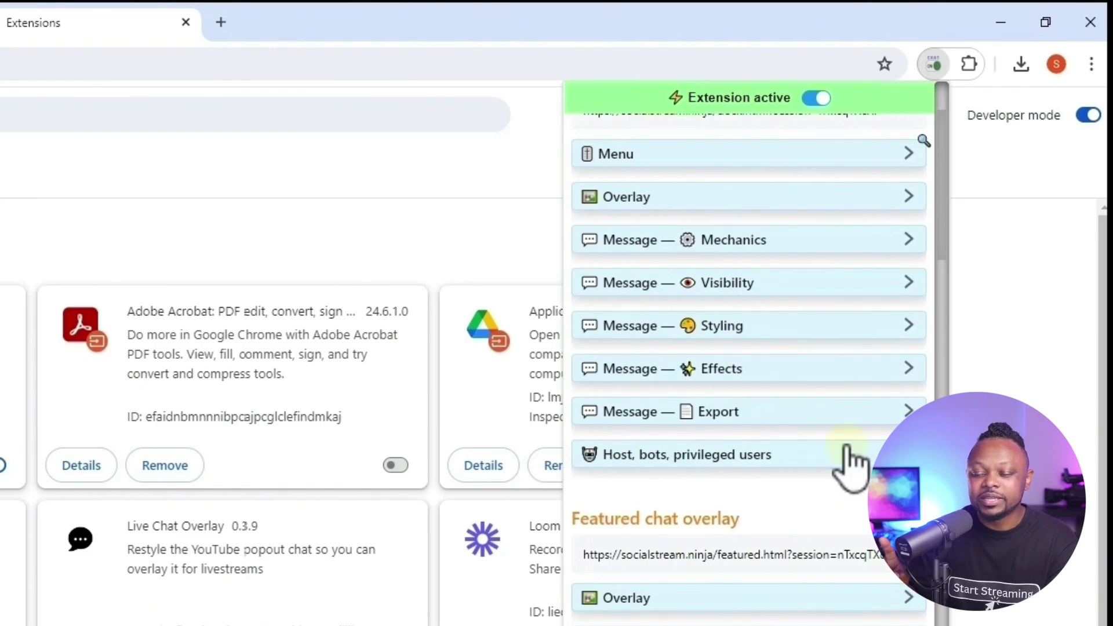
scroll(817, 388, up, 2)
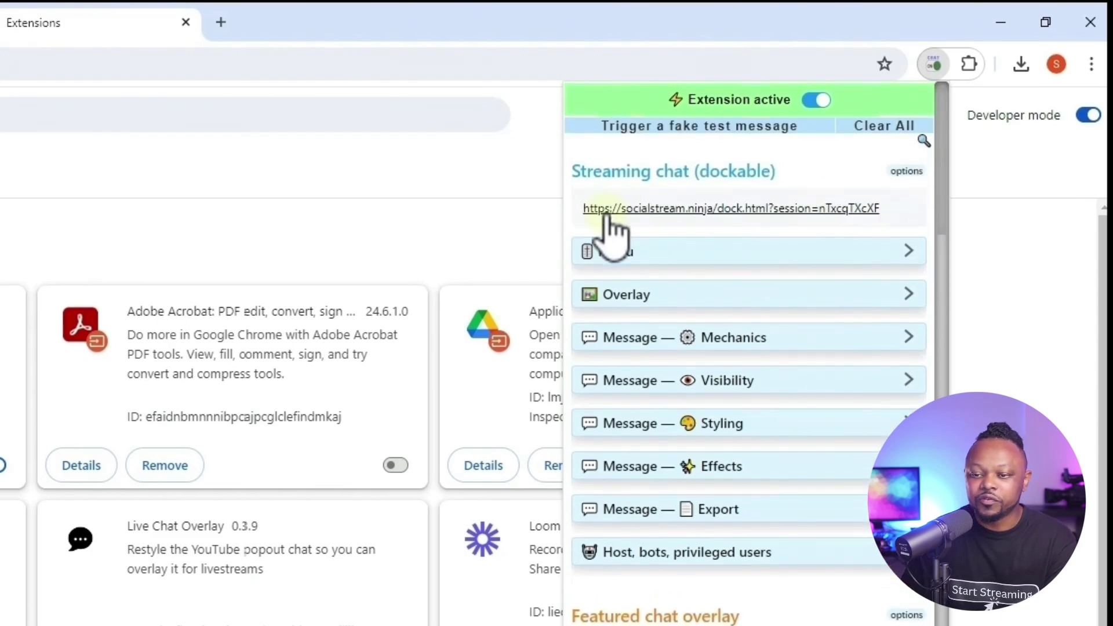
drag(598, 202, 750, 187)
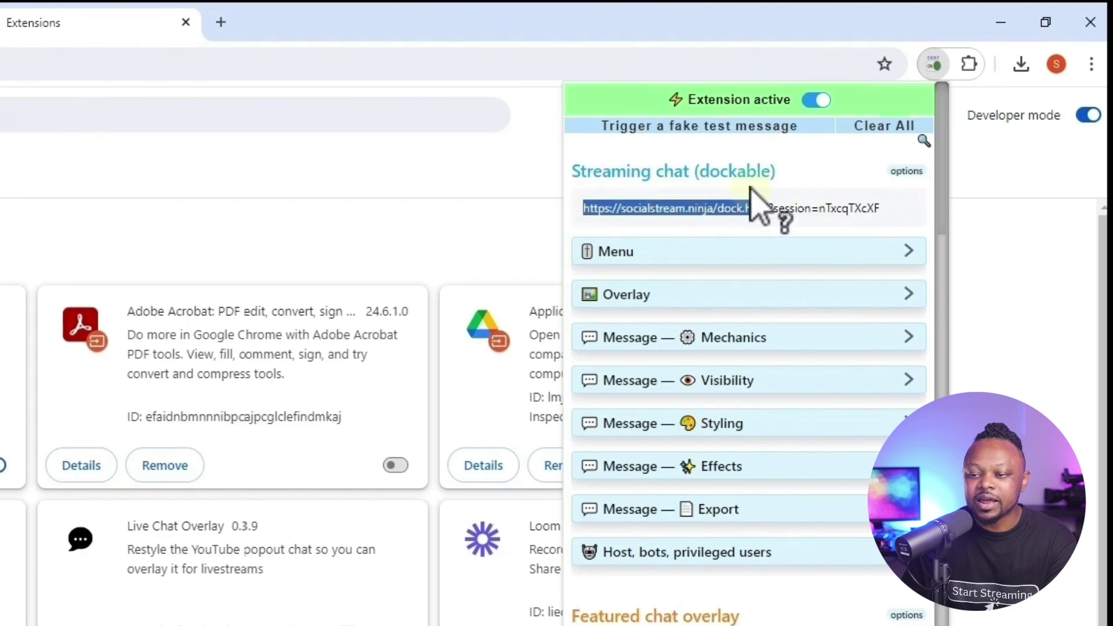
right_click(828, 210)
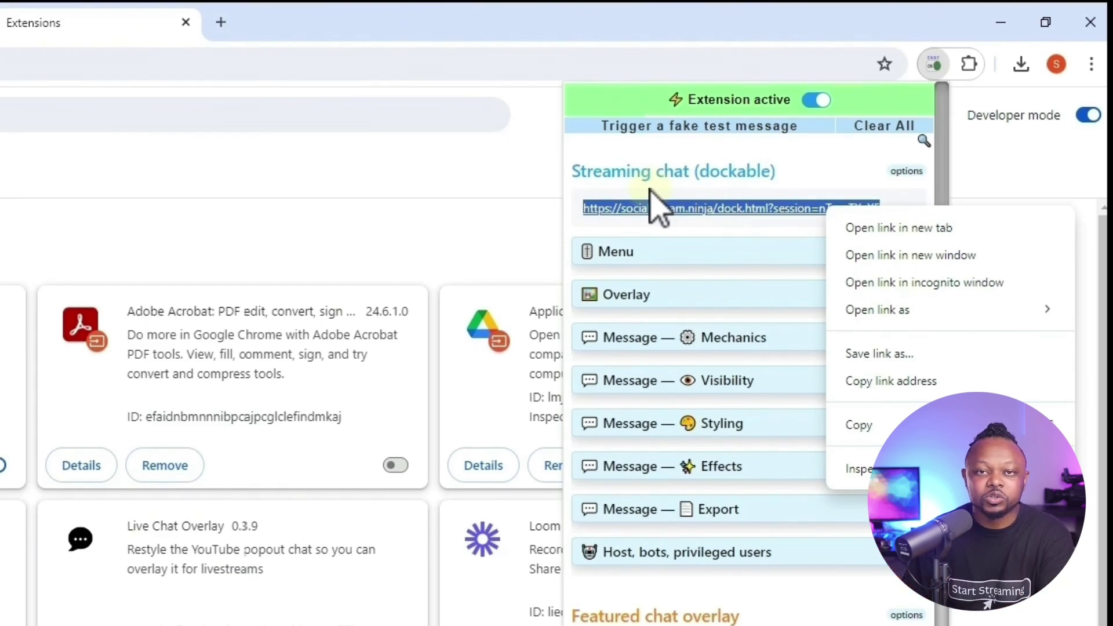
click(790, 178)
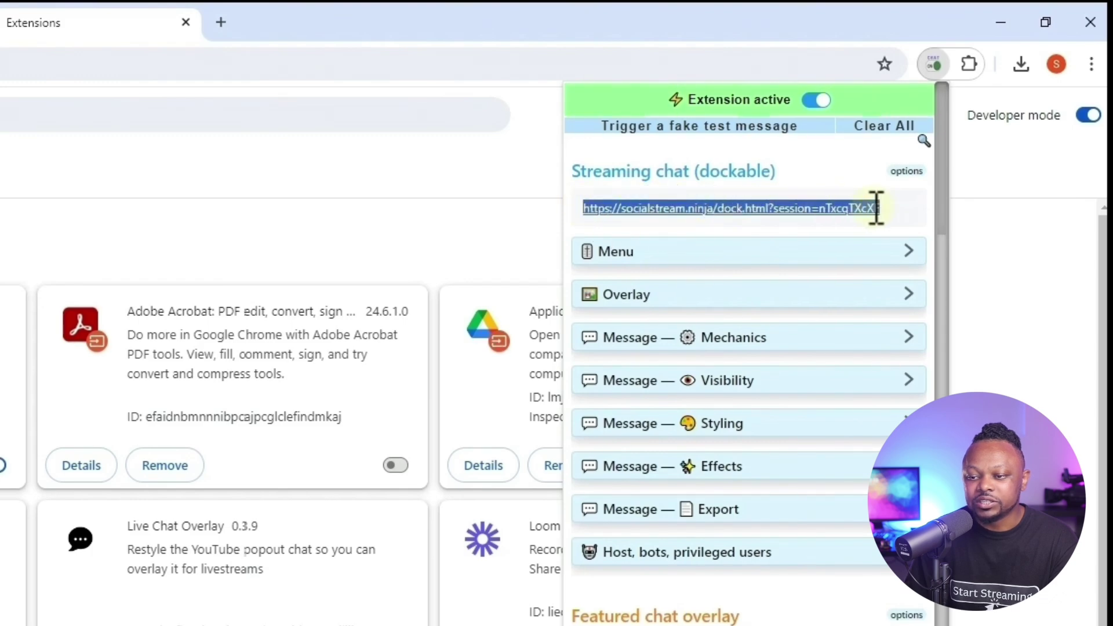
right_click(799, 211)
click(856, 384)
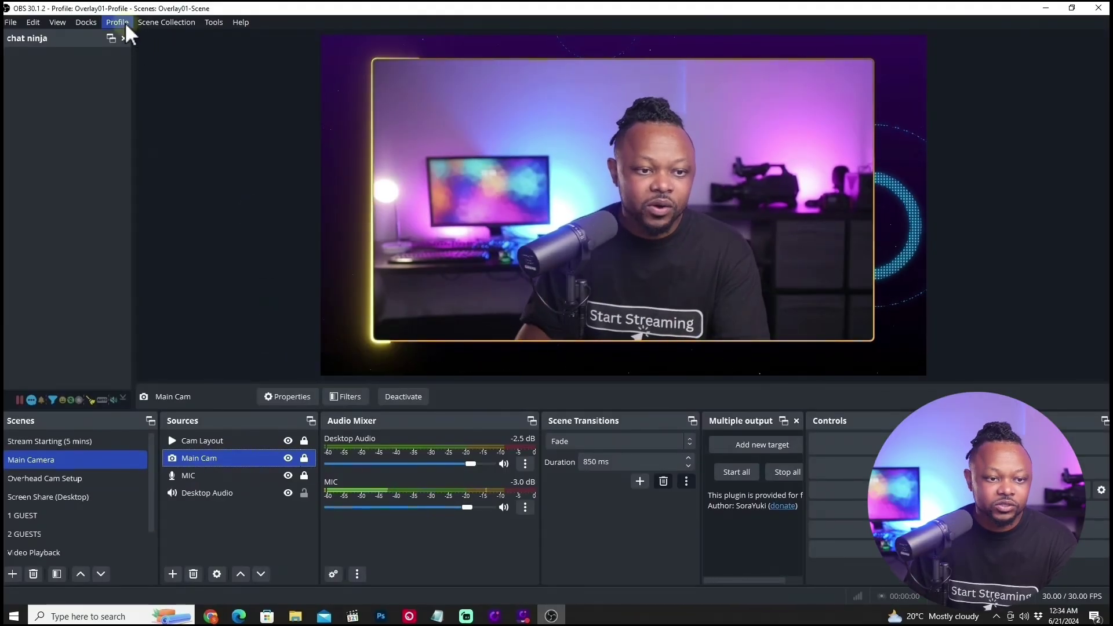
- Switch to OBS and delete the existing chat ninja entry from the custom browser docks
click(88, 22)
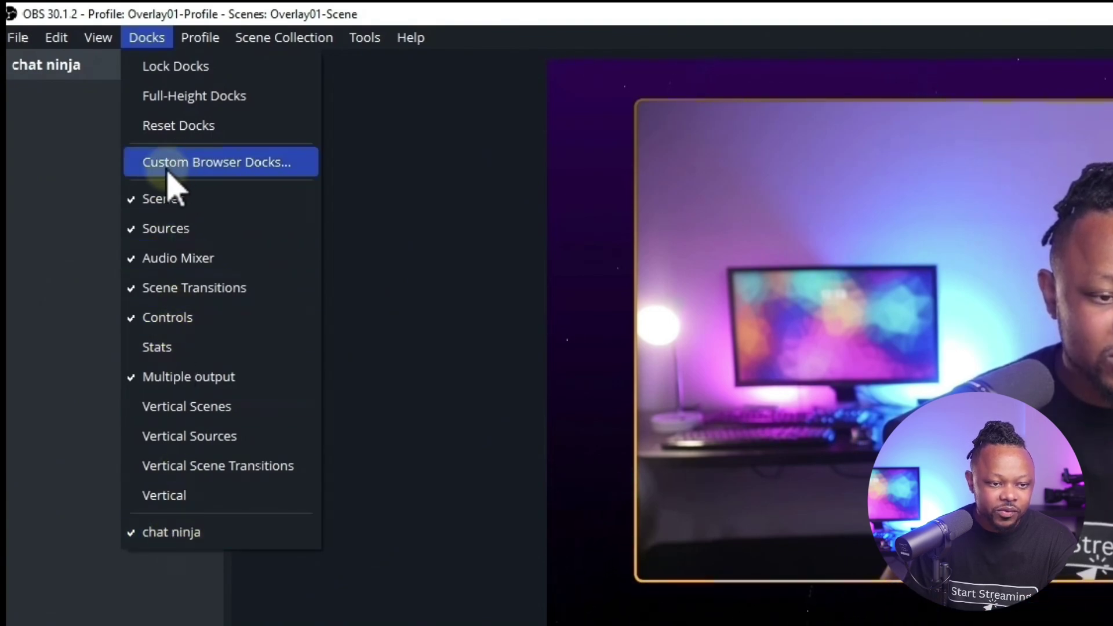
click(202, 167)
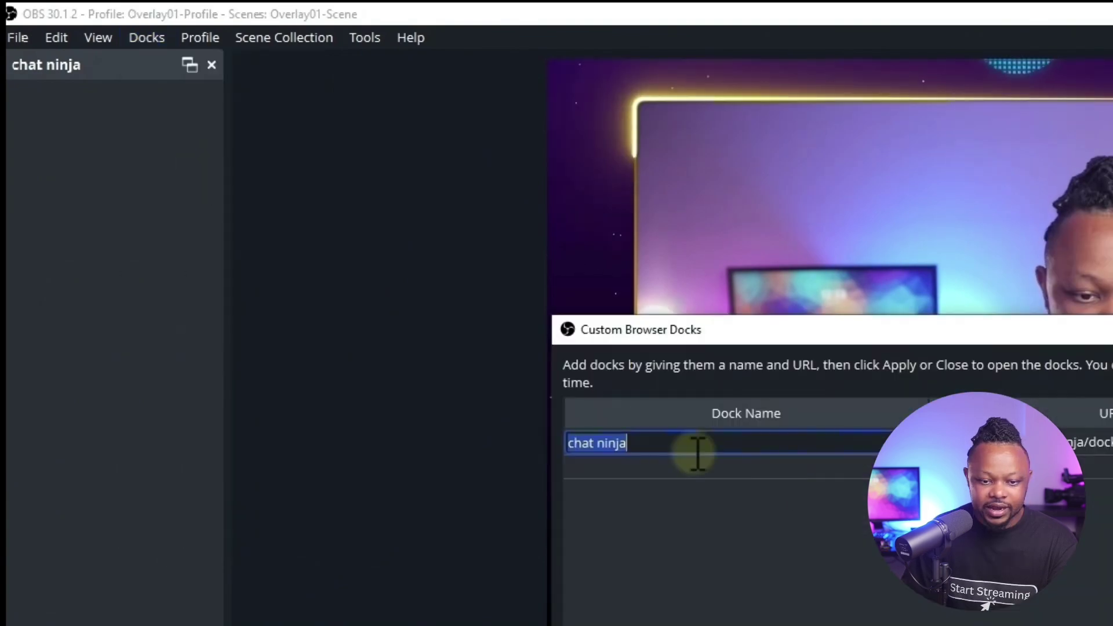
double_click(318, 322)
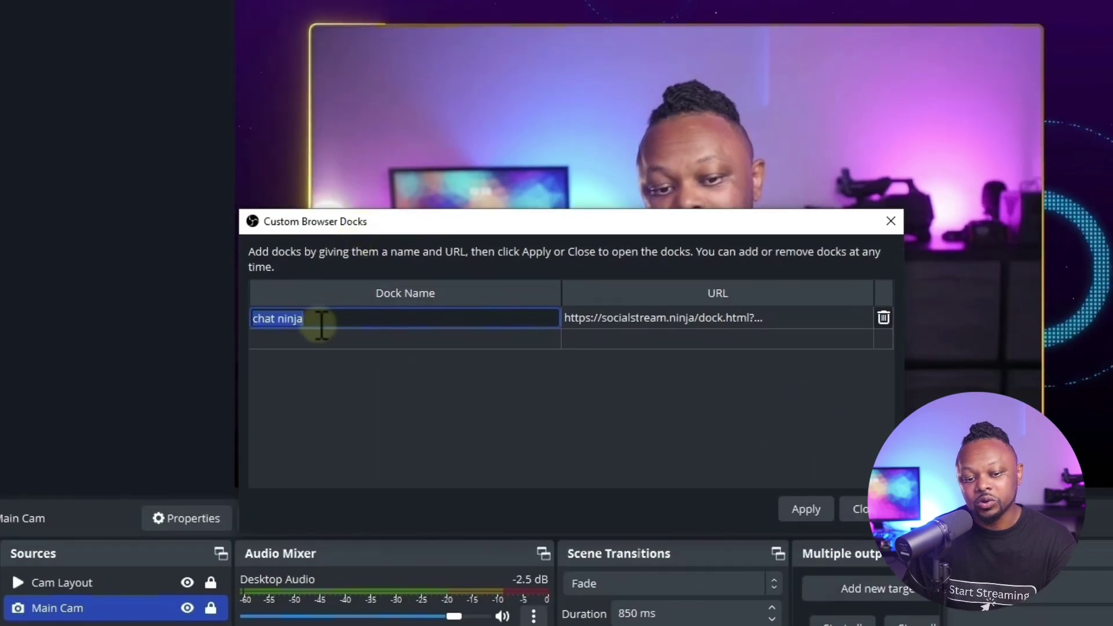
click(882, 318)
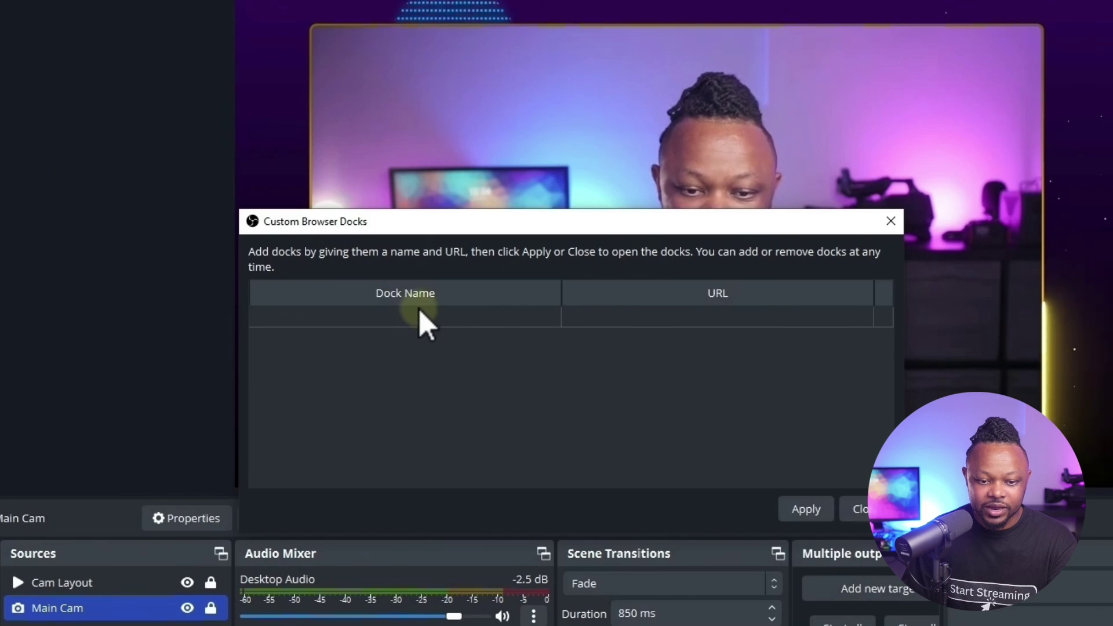
- Add a custom browser dock named Ninja Chat with the copied dockable chat link as its URL and apply it
click(328, 318)
click(316, 317)
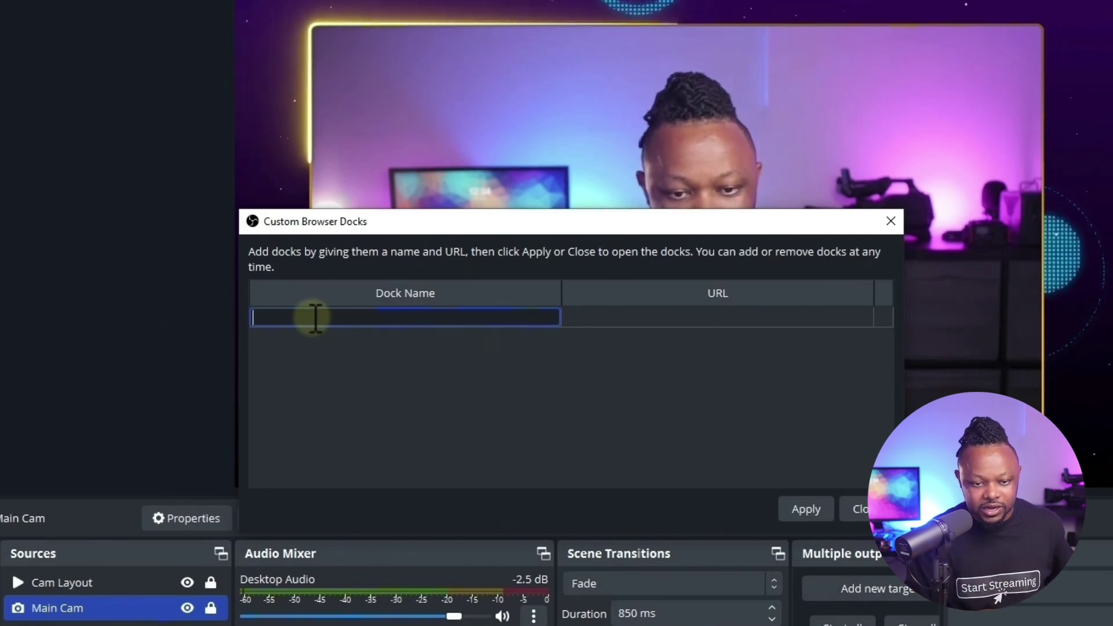
text(Ninja Chat)
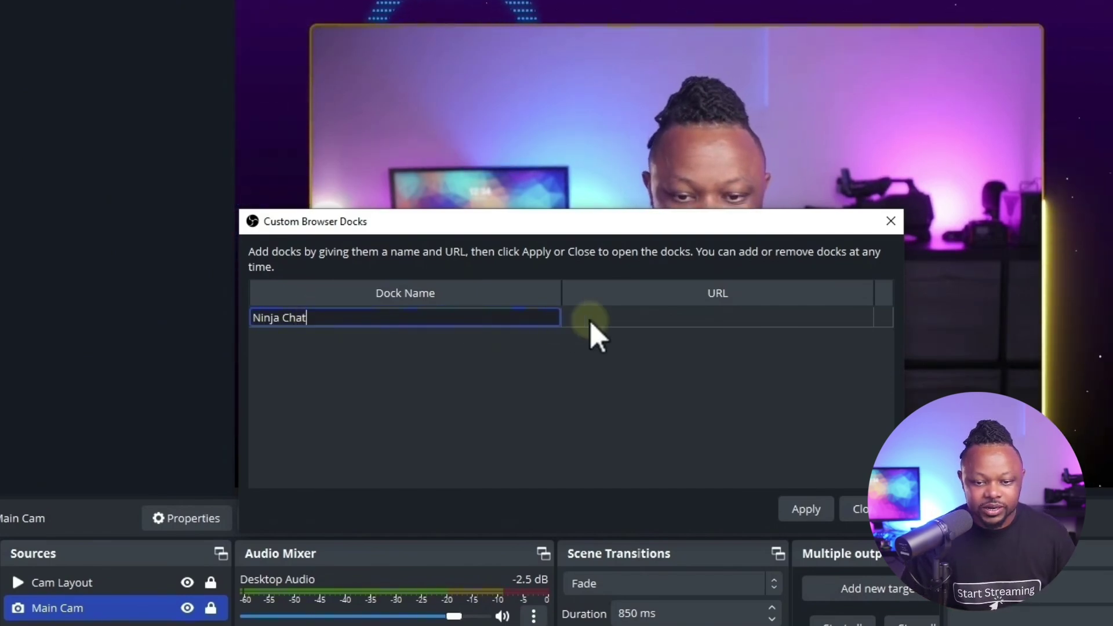
double_click(597, 316)
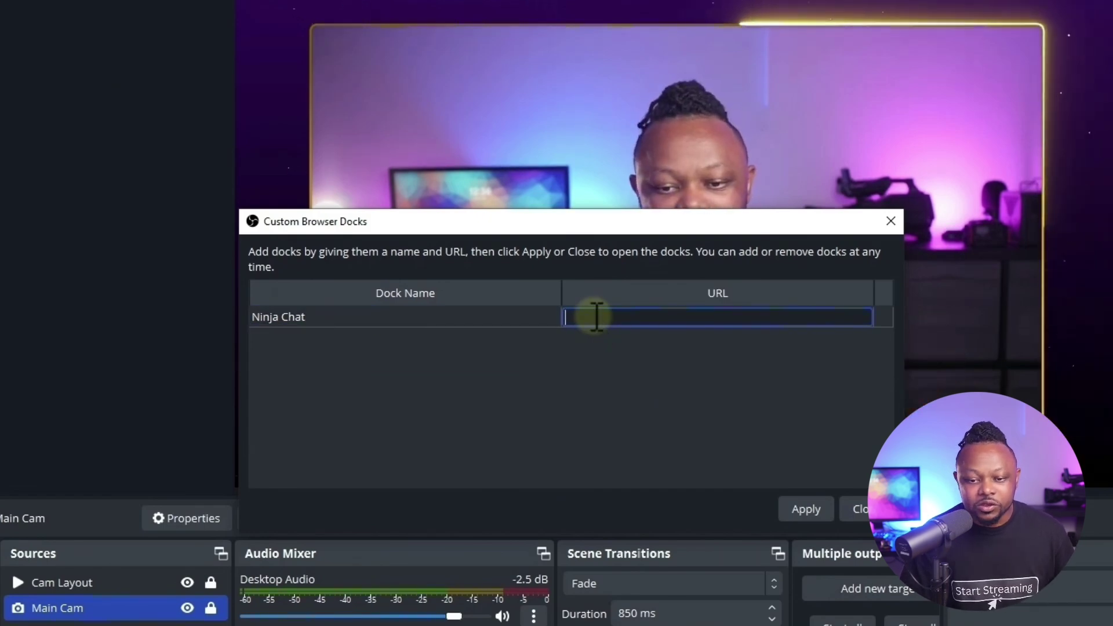
right_click(593, 317)
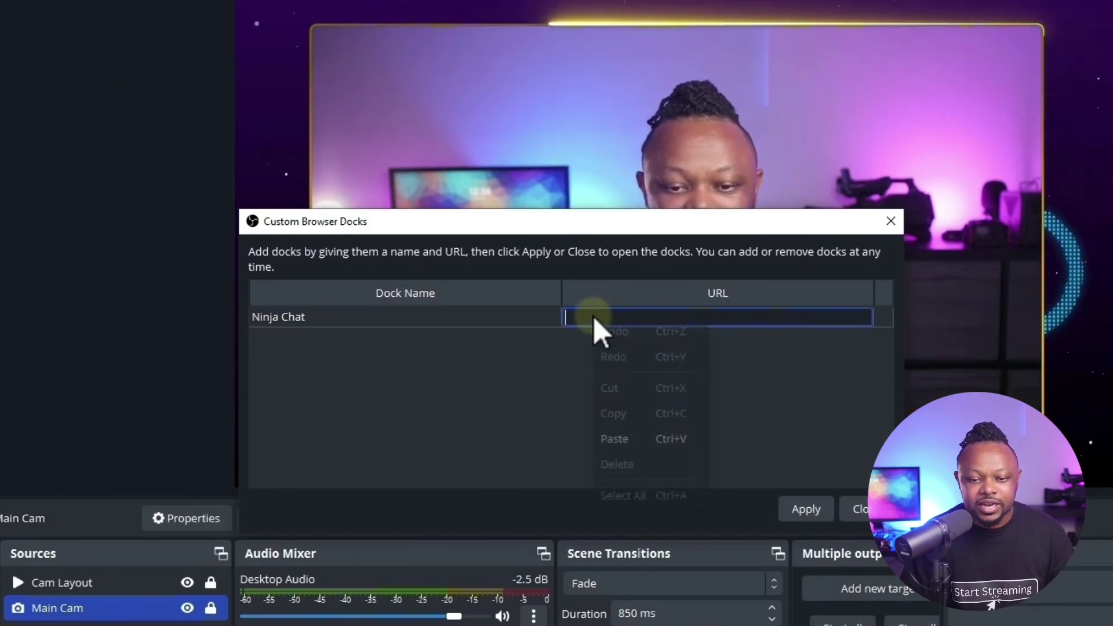
click(624, 440)
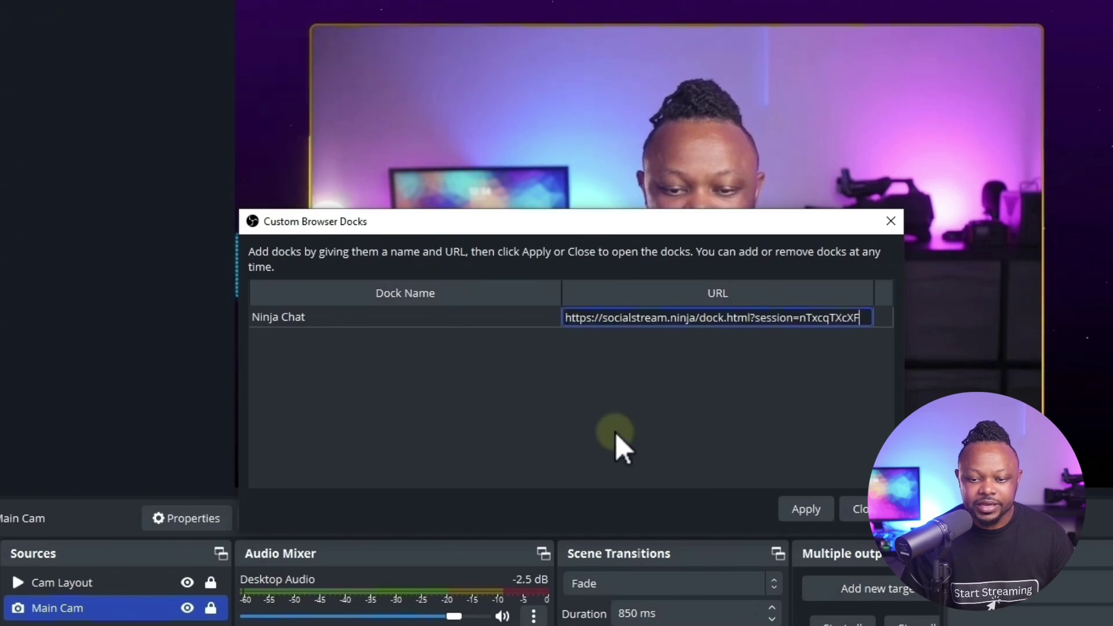
click(792, 506)
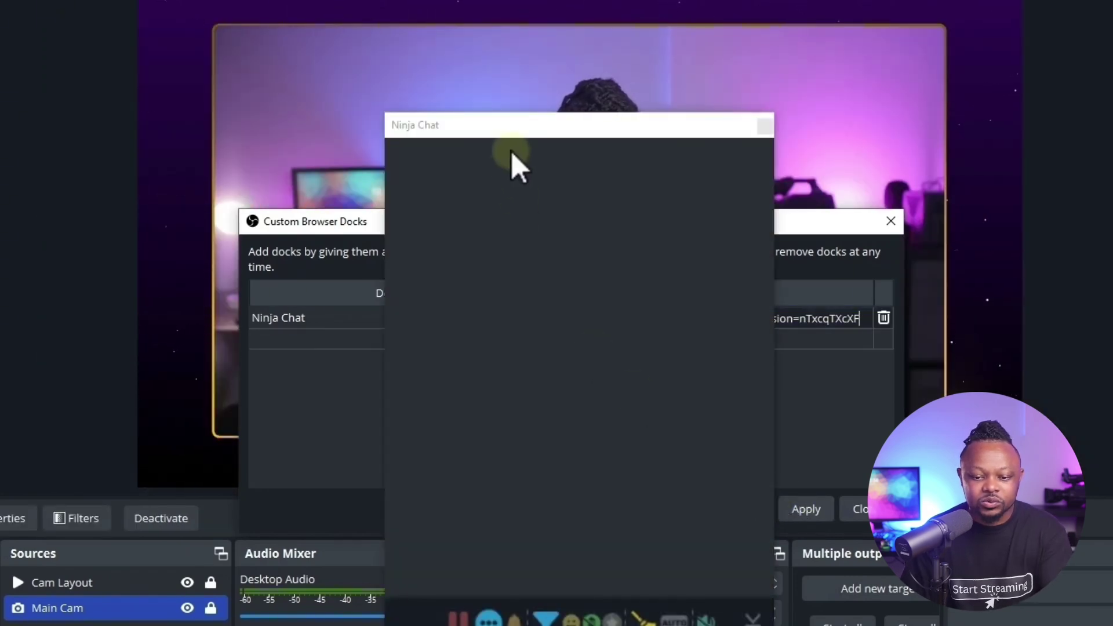
- Dock the Ninja Chat window between Audio Mixer and Scene Transitions, close the dock settings, and make that row of docks taller
drag(520, 134, 87, 232)
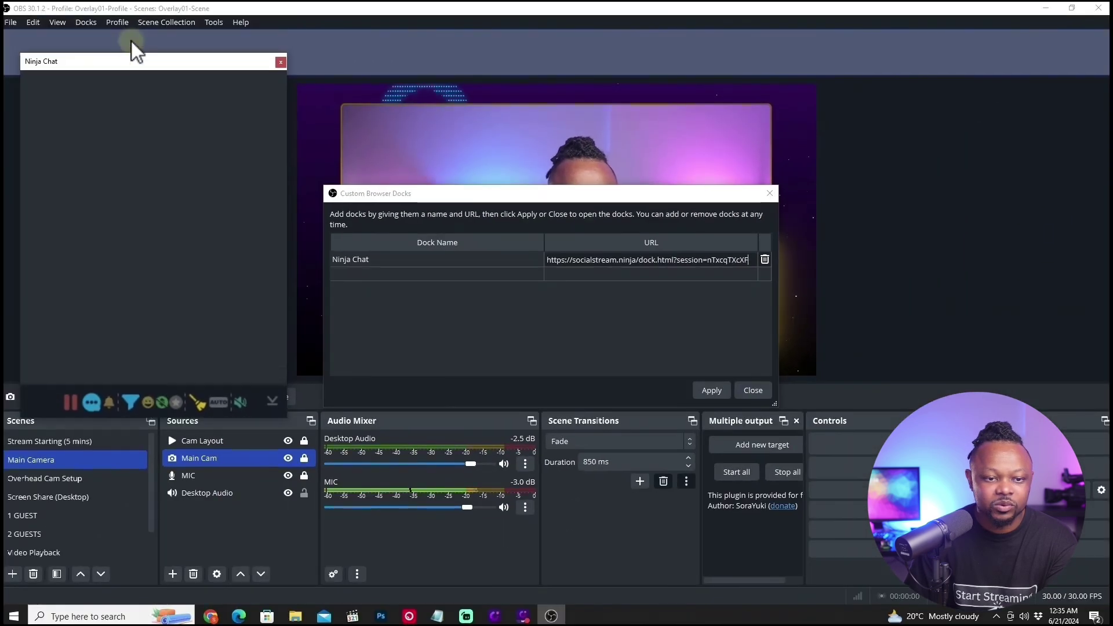
drag(132, 40, 525, 421)
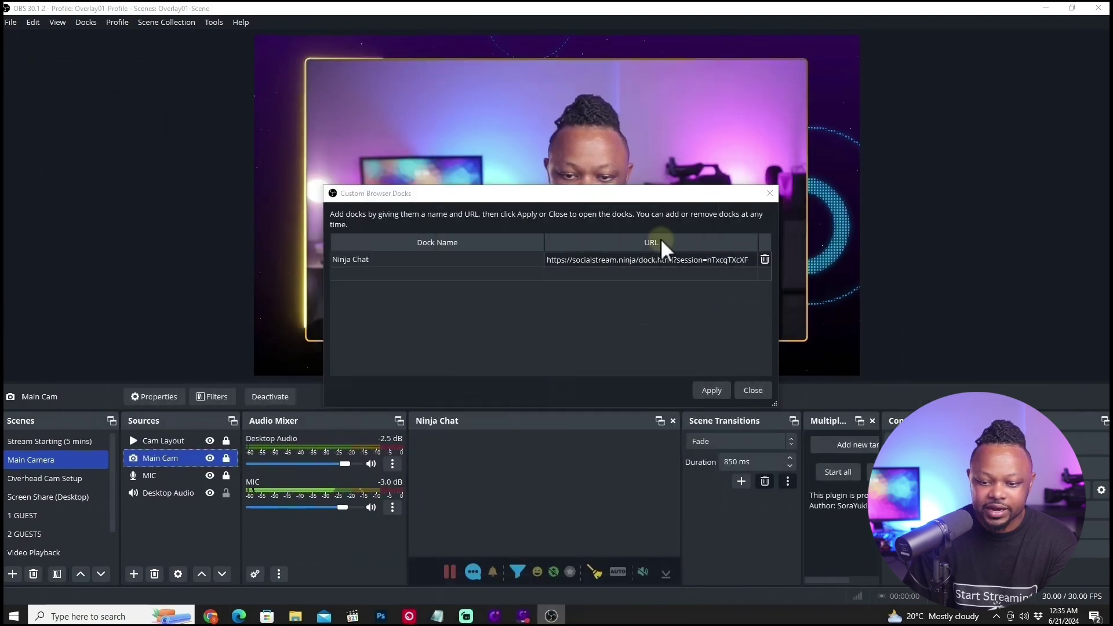
click(716, 387)
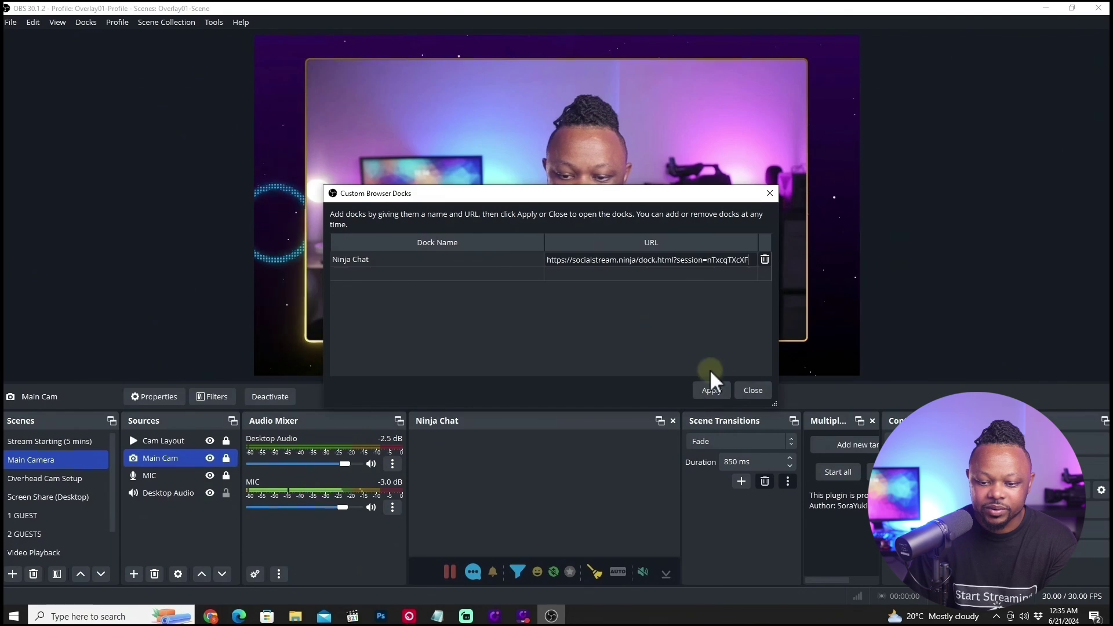
click(754, 390)
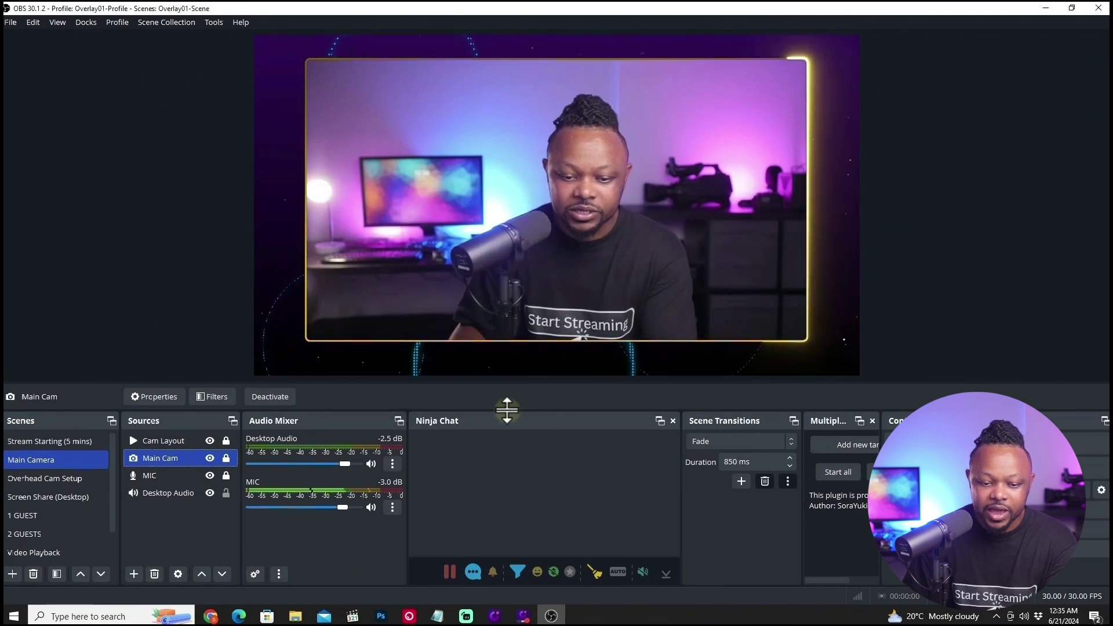
drag(507, 410, 508, 374)
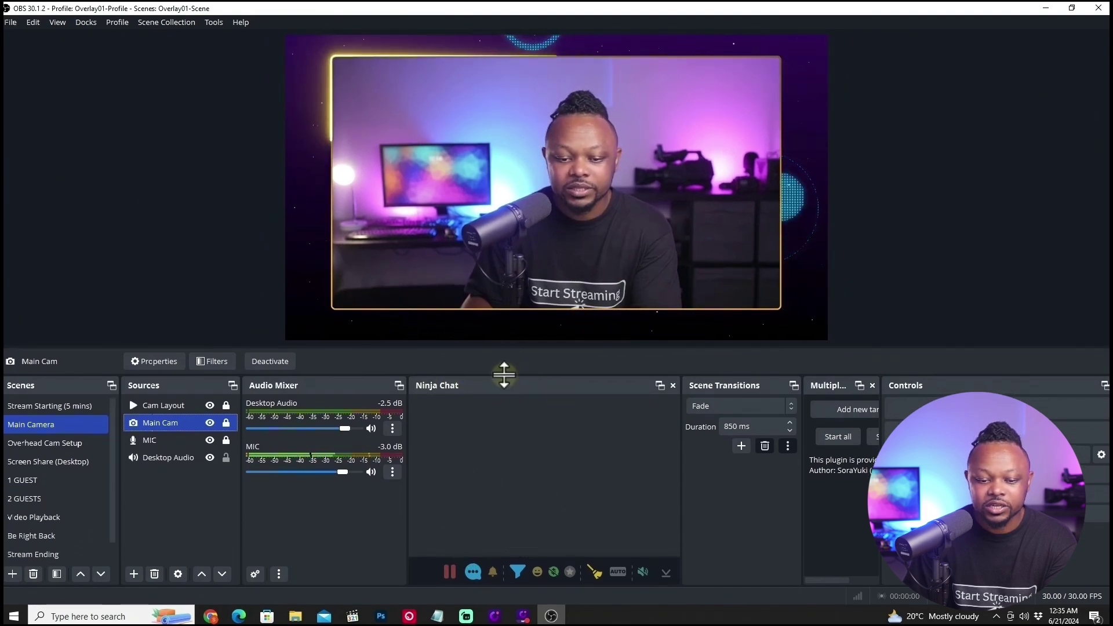
drag(505, 375, 507, 356)
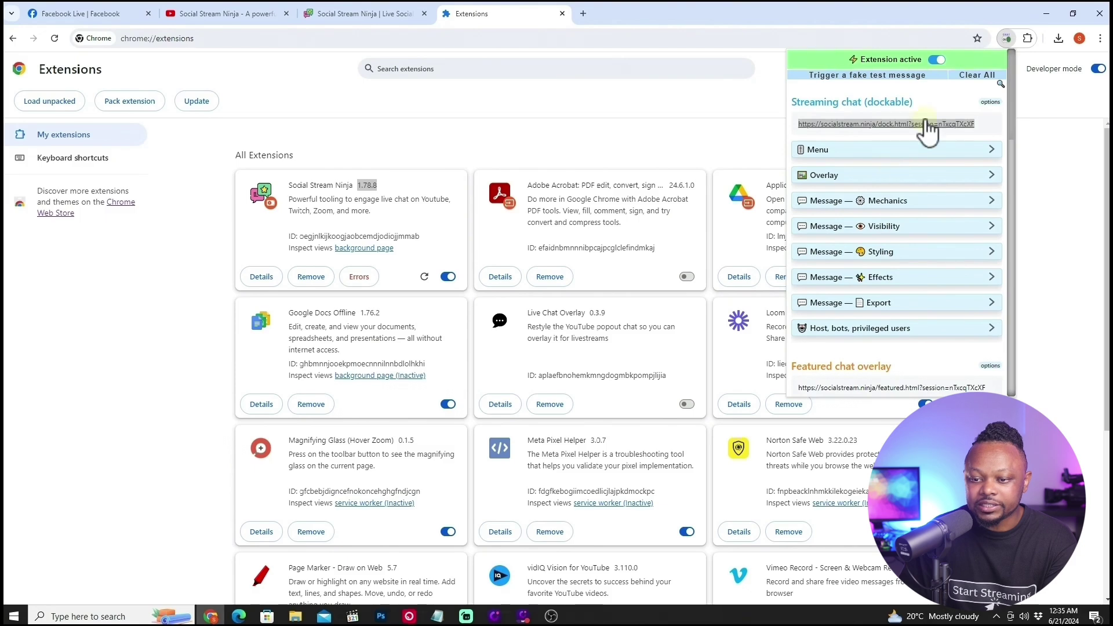
- Copy the complete Featured chat overlay link from the Social Stream Ninja popup in Chrome
scroll(891, 244, down, 4)
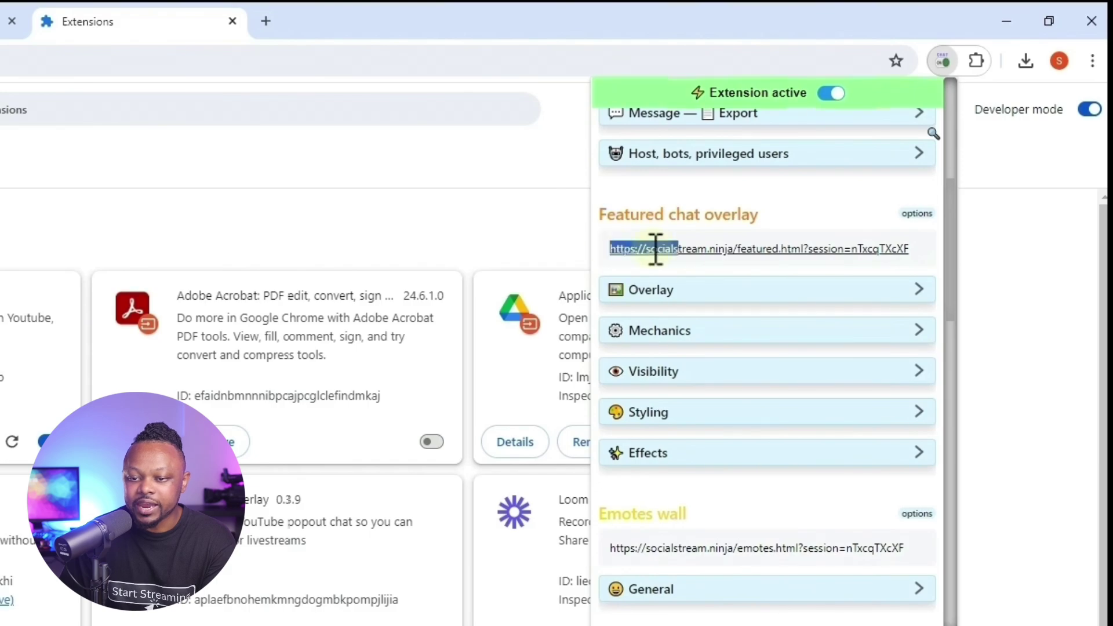
right_click(882, 254)
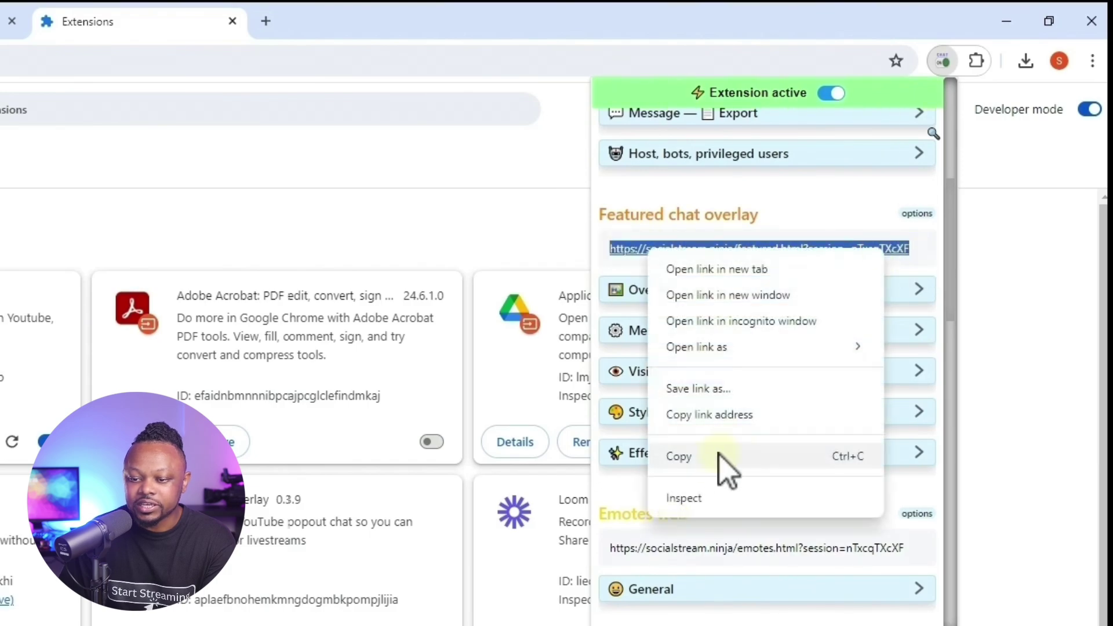
click(728, 456)
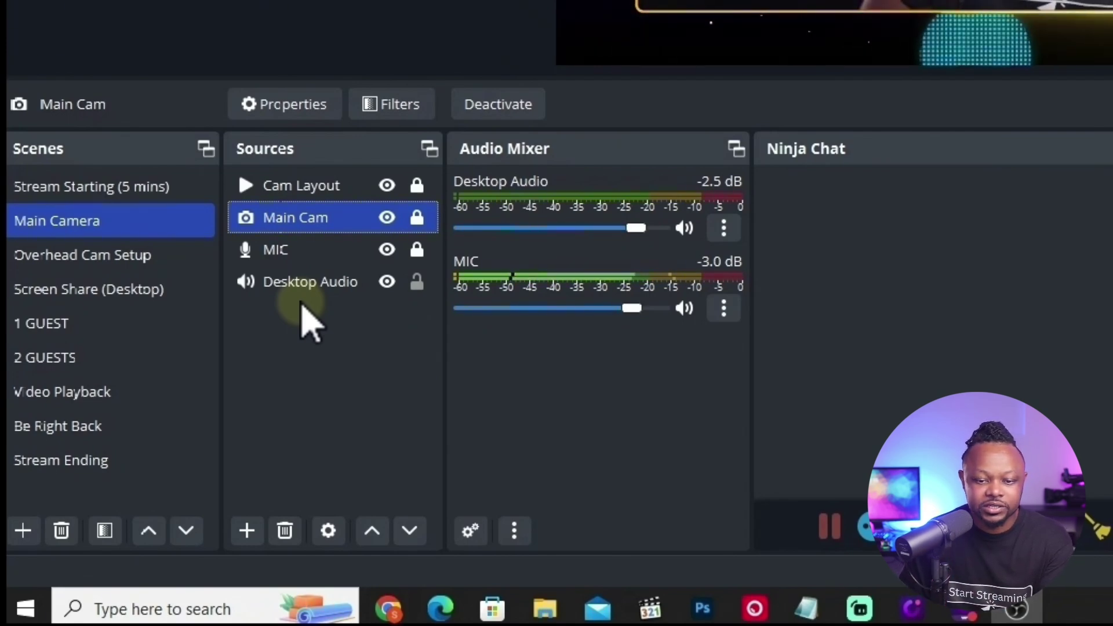
- In OBS, add a new Browser source named chat to the Main Camera scene
click(244, 535)
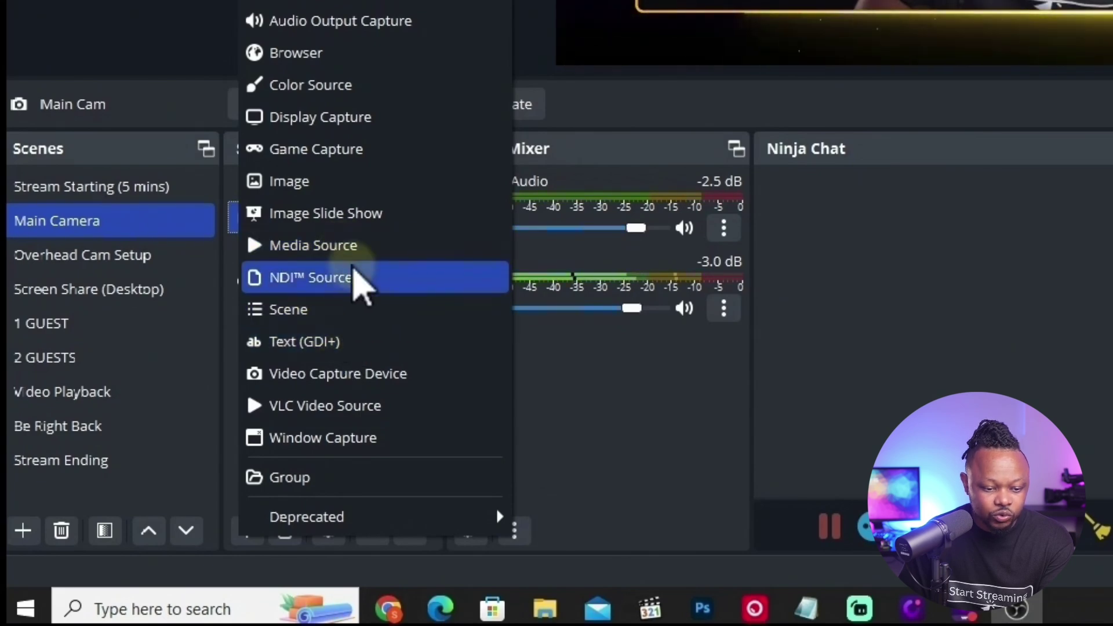
click(317, 54)
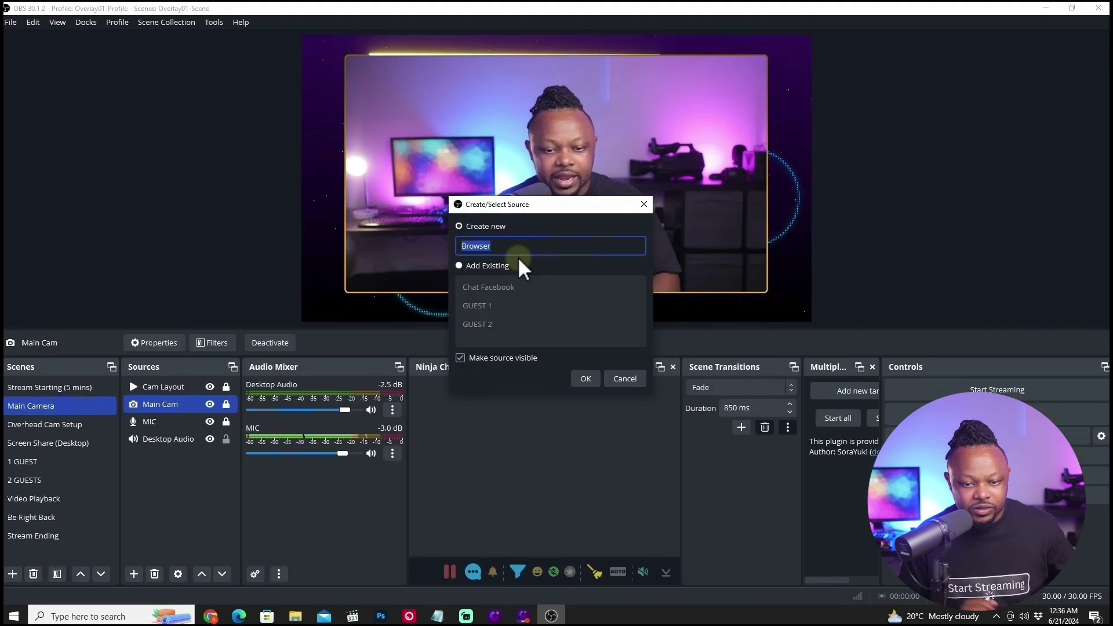
text(chat)
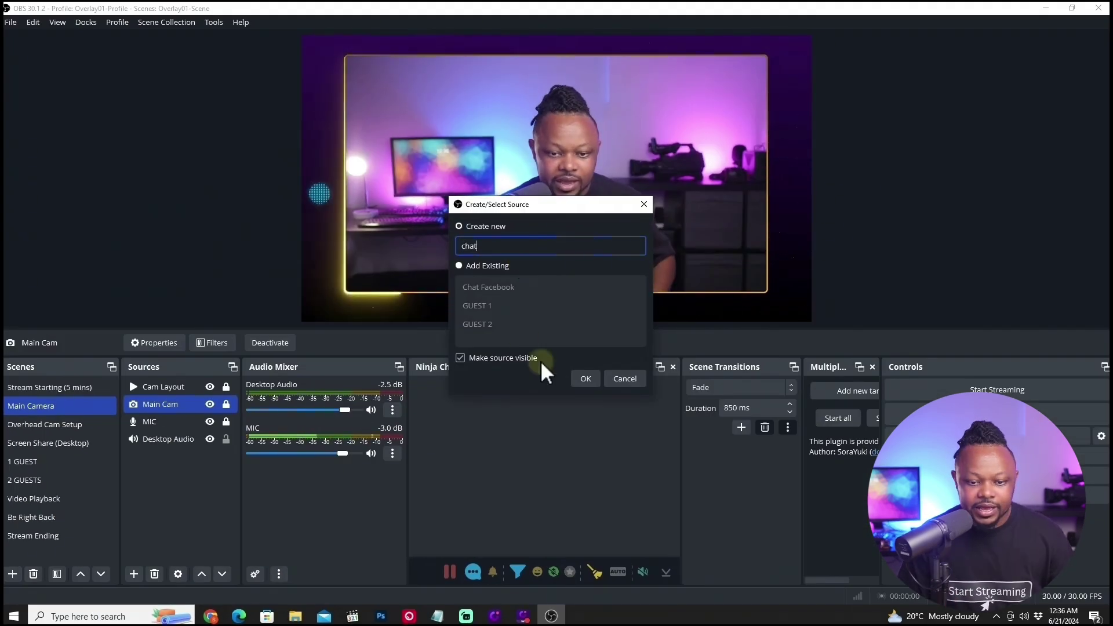
click(579, 380)
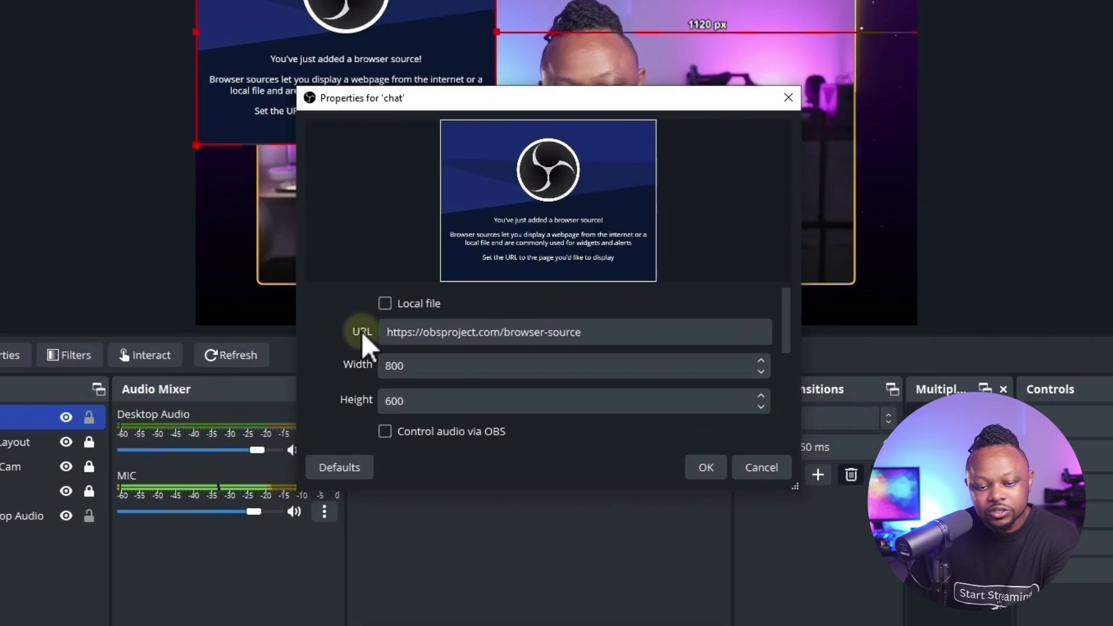
- Replace the chat browser source's default URL with the copied Featured chat overlay link
drag(610, 329, 379, 332)
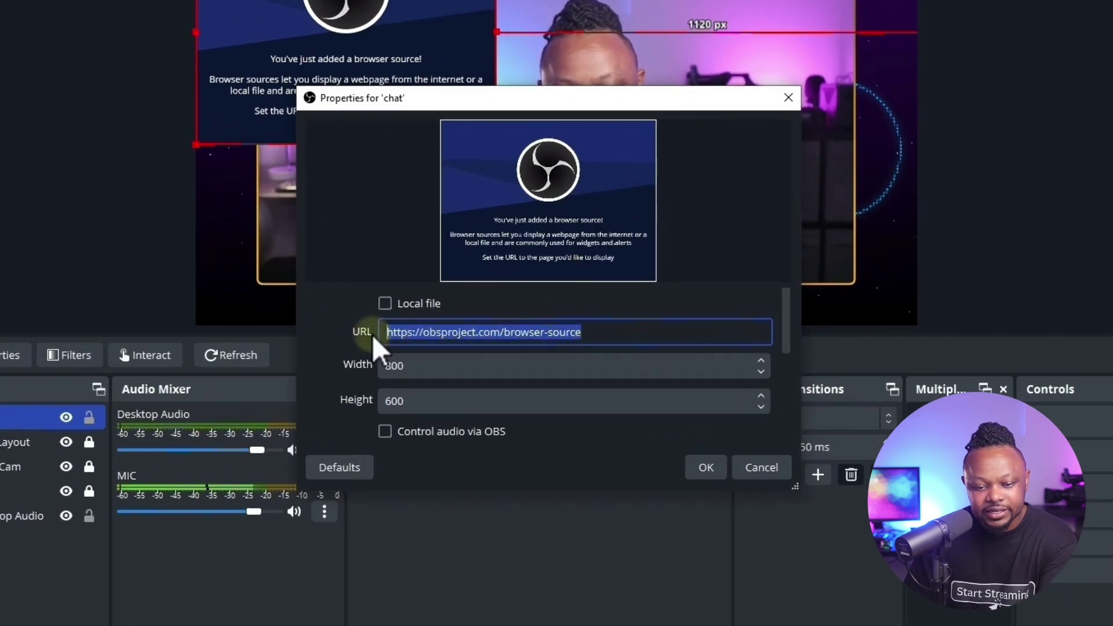
right_click(424, 342)
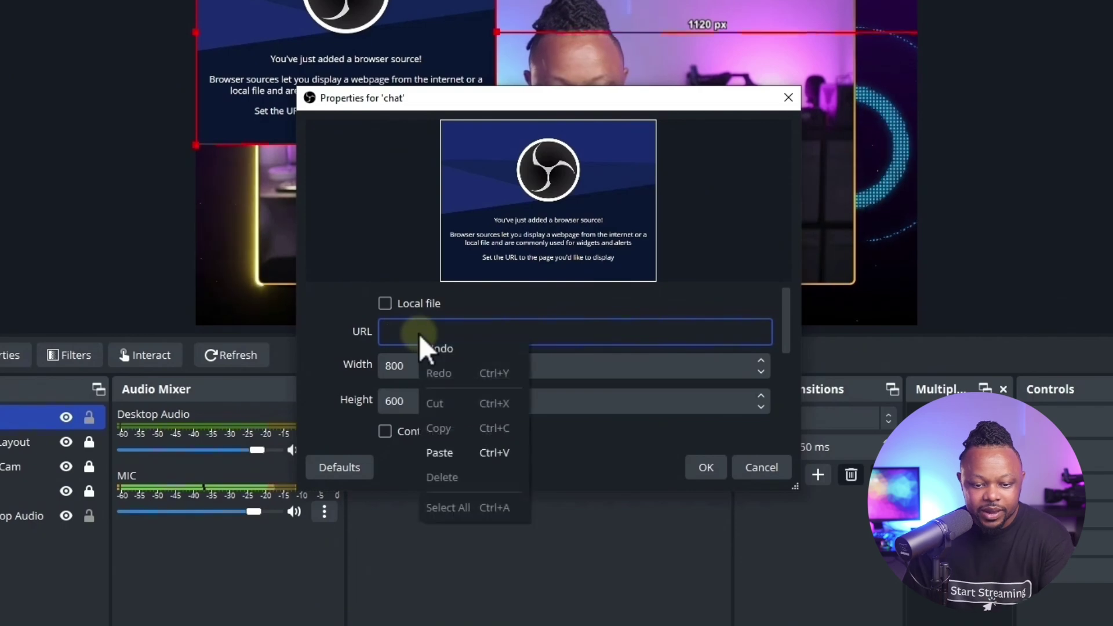
click(451, 451)
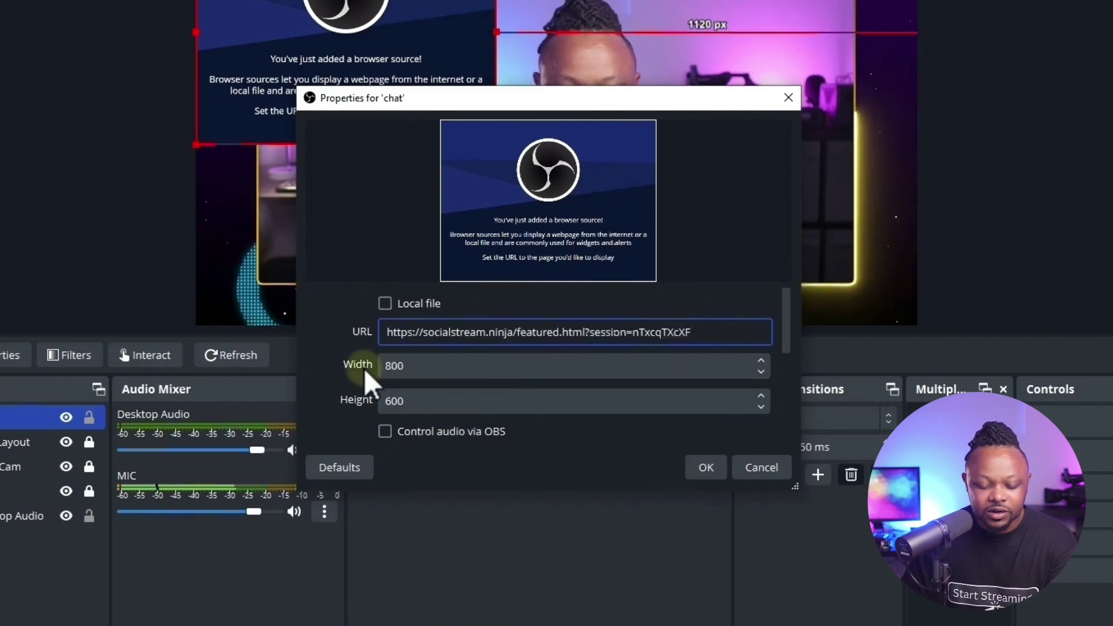
- Set the chat browser source to a width of 1920 and a height of 300, and confirm its properties
click(411, 365)
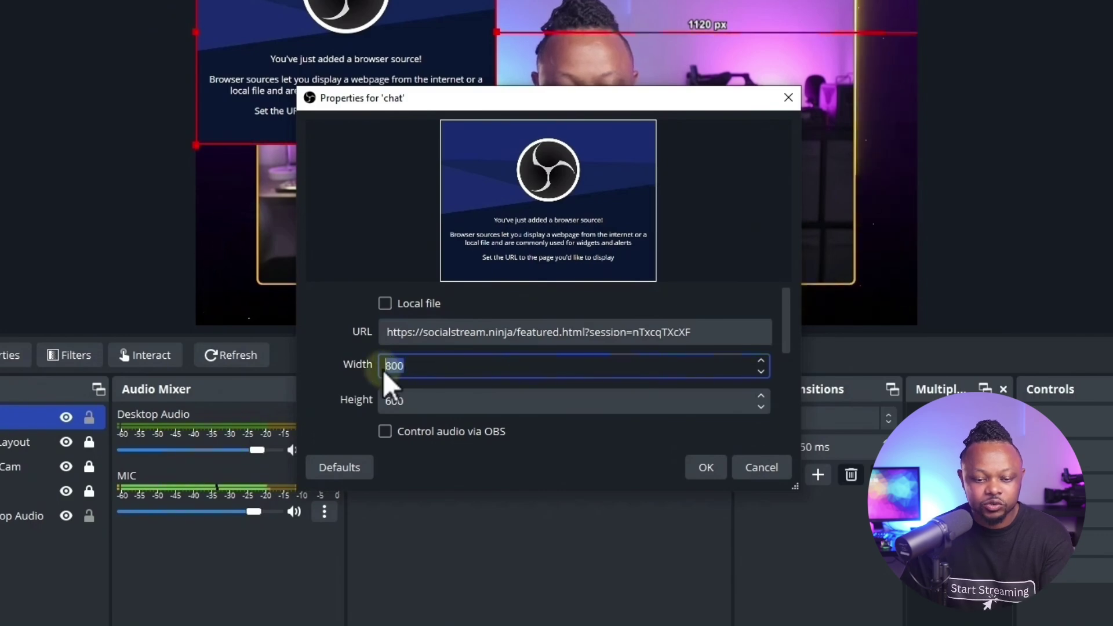
text(1920)
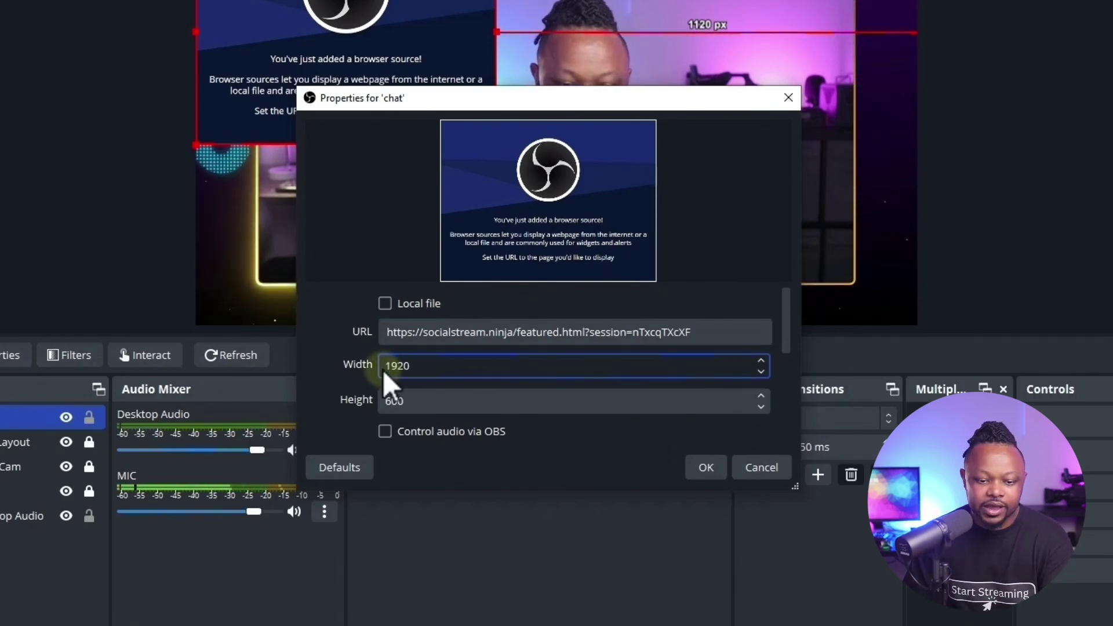
key(Tab)
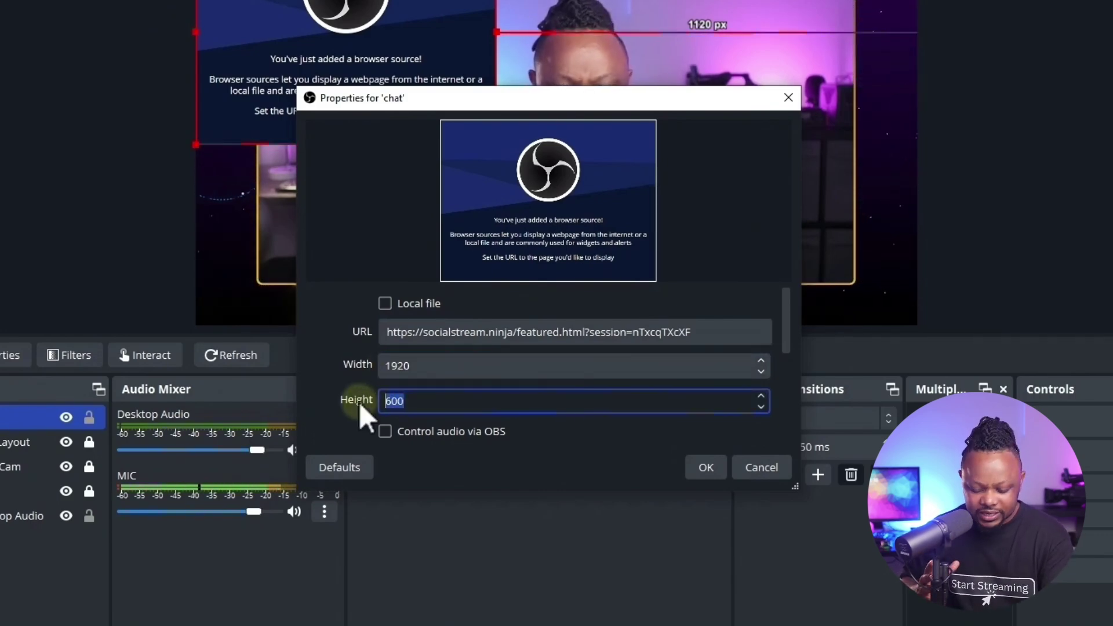
text(300)
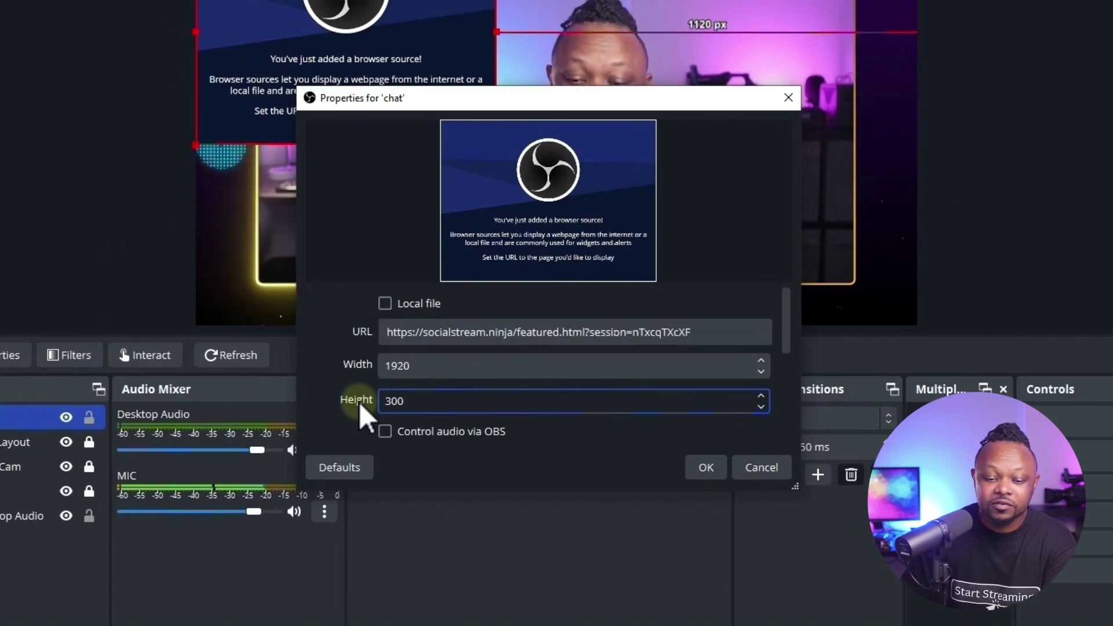
drag(779, 329, 784, 429)
click(706, 467)
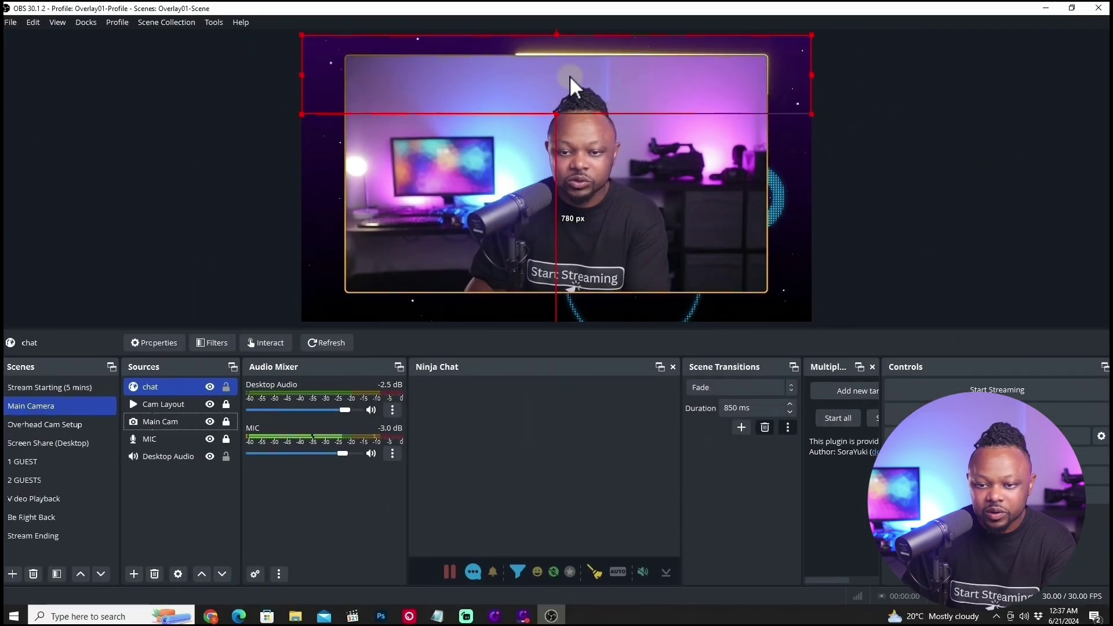
- Move the chat overlay to the lower part of the canvas and scale it down to the width of the camera frame
drag(573, 76, 568, 258)
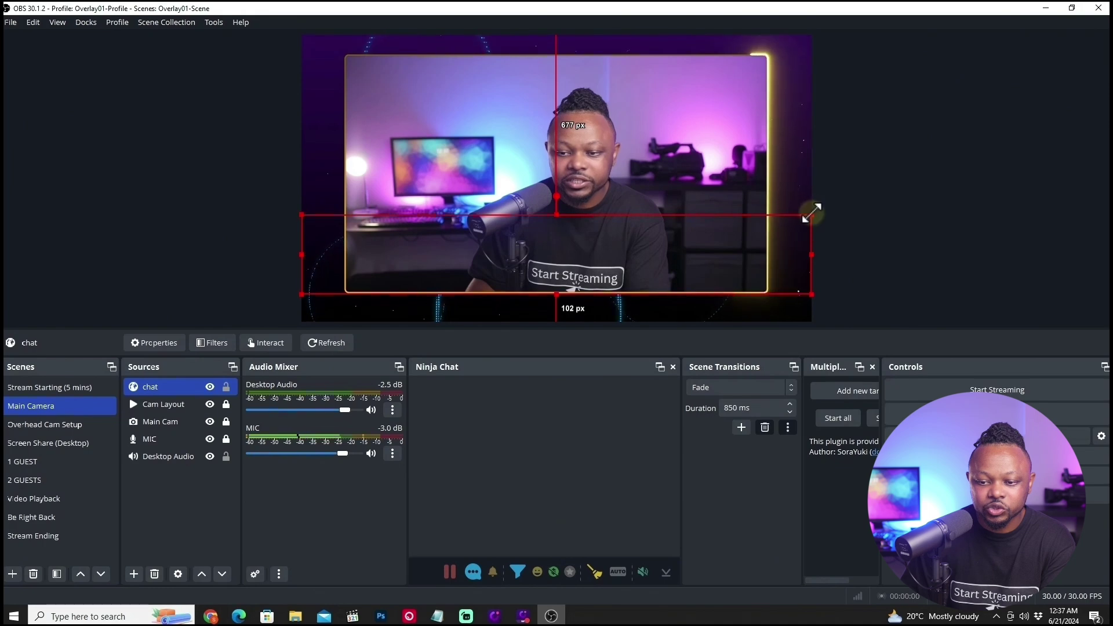
drag(811, 213, 750, 225)
drag(534, 241, 577, 239)
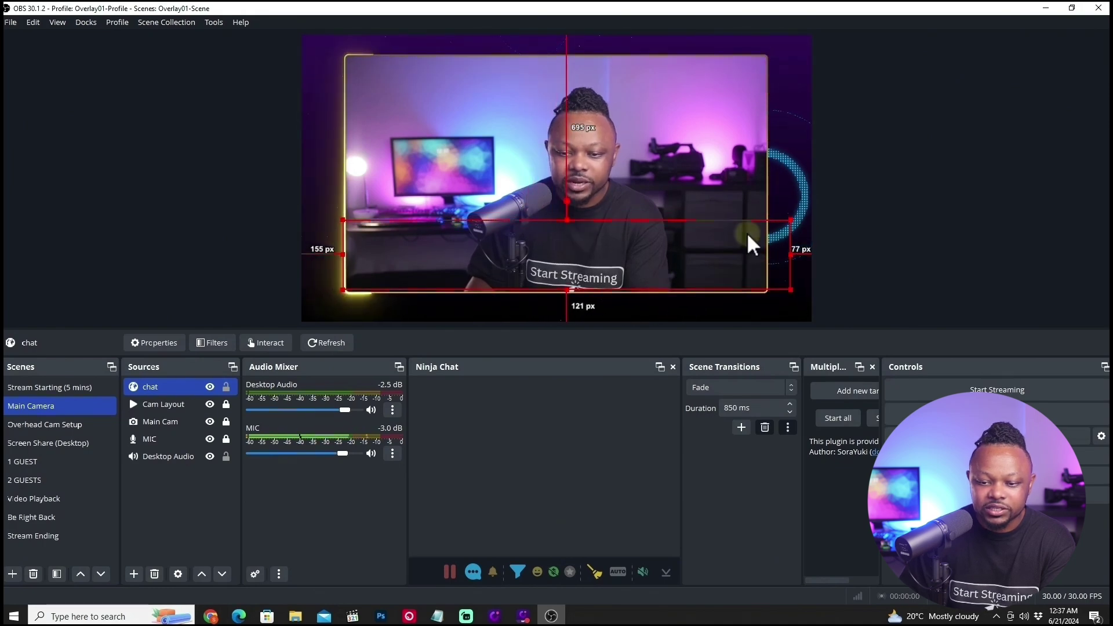
drag(791, 226, 785, 224)
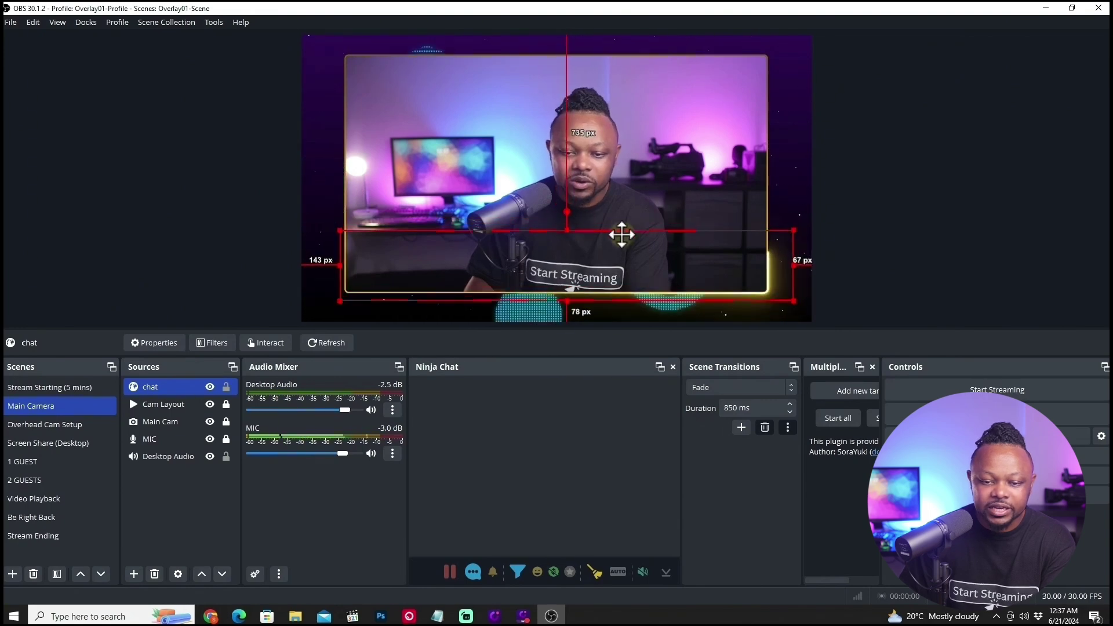
mouse_move(619, 236)
mouse_down()
mouse_move(619, 251)
mouse_move(626, 228)
mouse_up()
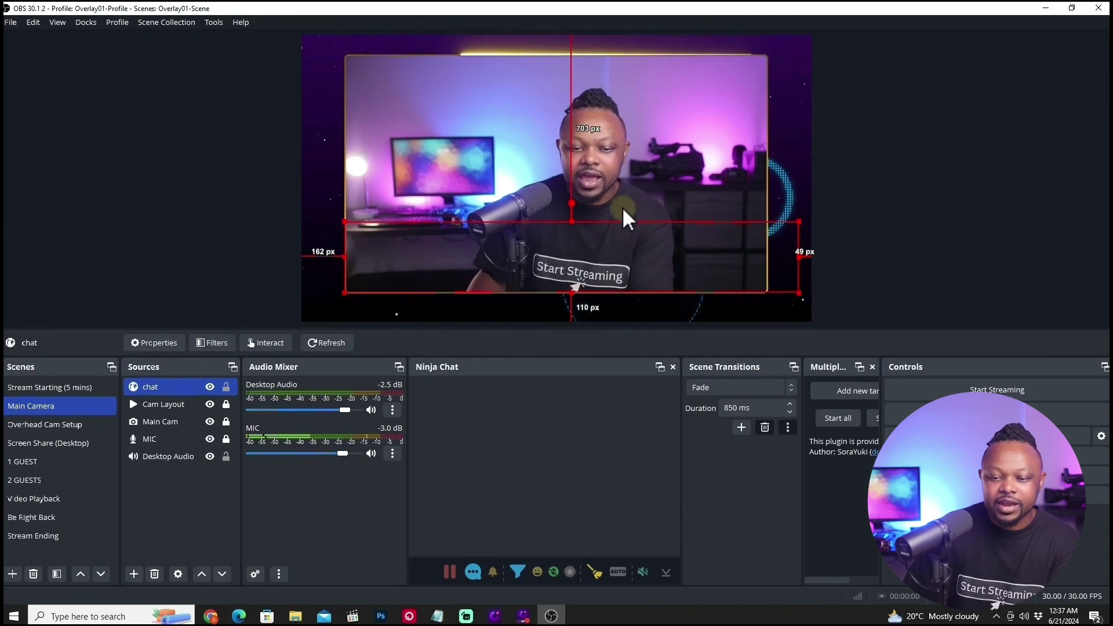
drag(801, 222, 768, 235)
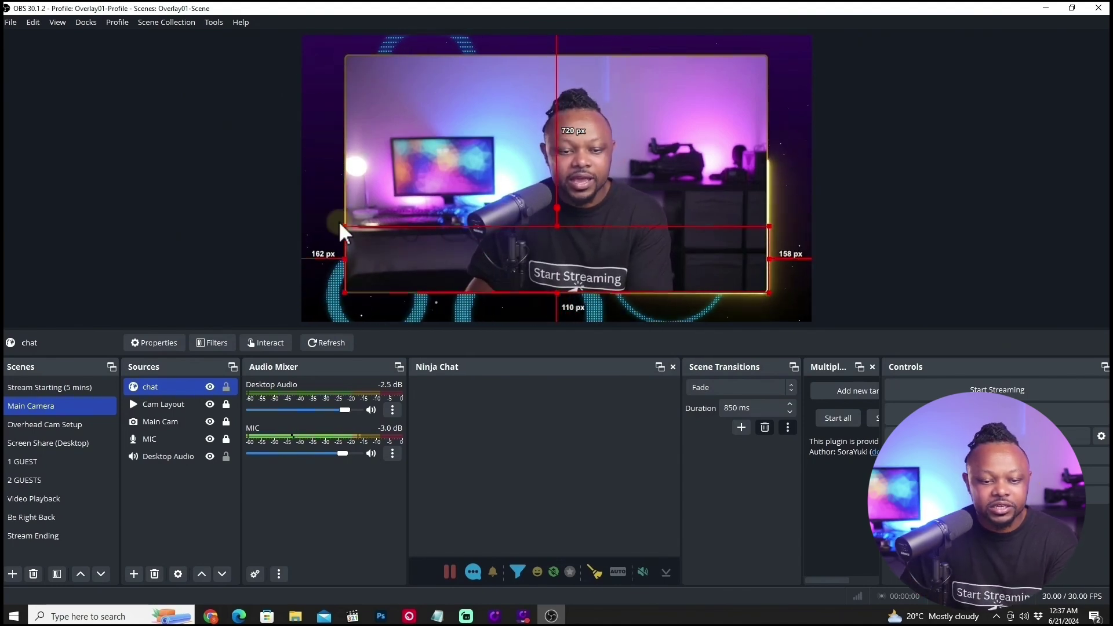
- Refine the chat overlay's size and position inside the camera frame, about 181 px from the left, 165 px from the right and 115 px from the bottom
drag(344, 226, 331, 217)
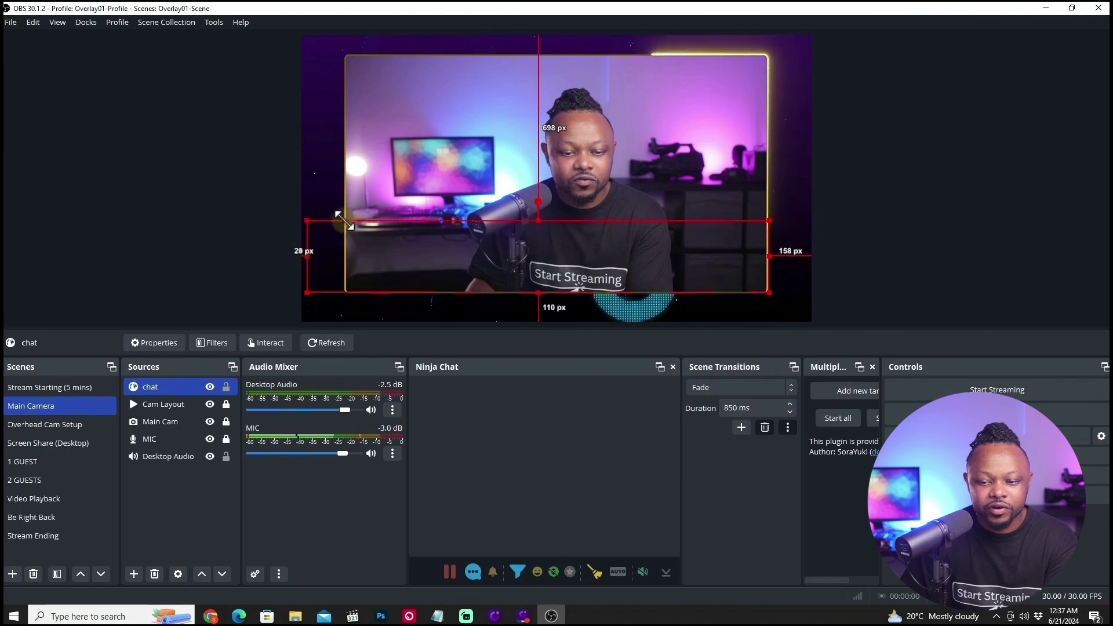
drag(735, 223, 772, 215)
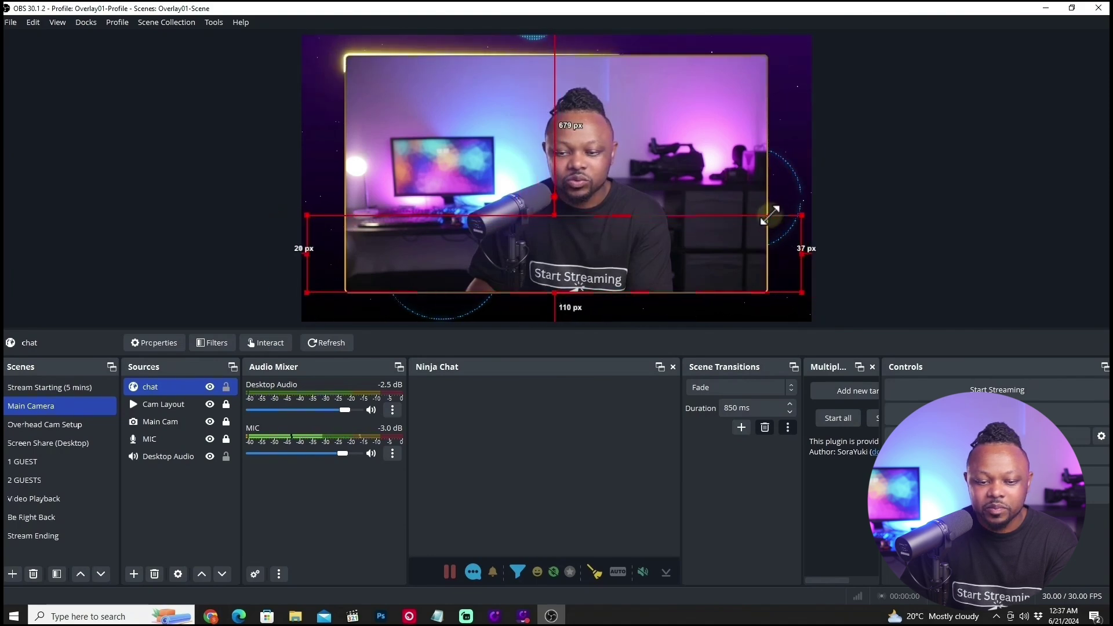
drag(620, 261, 670, 250)
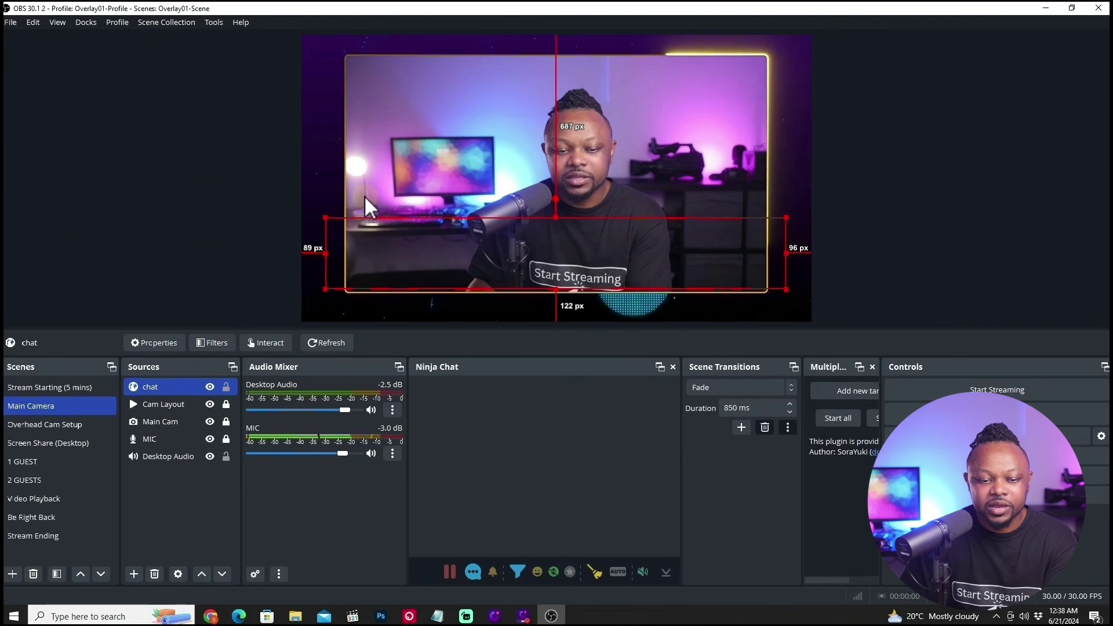
drag(324, 220, 351, 230)
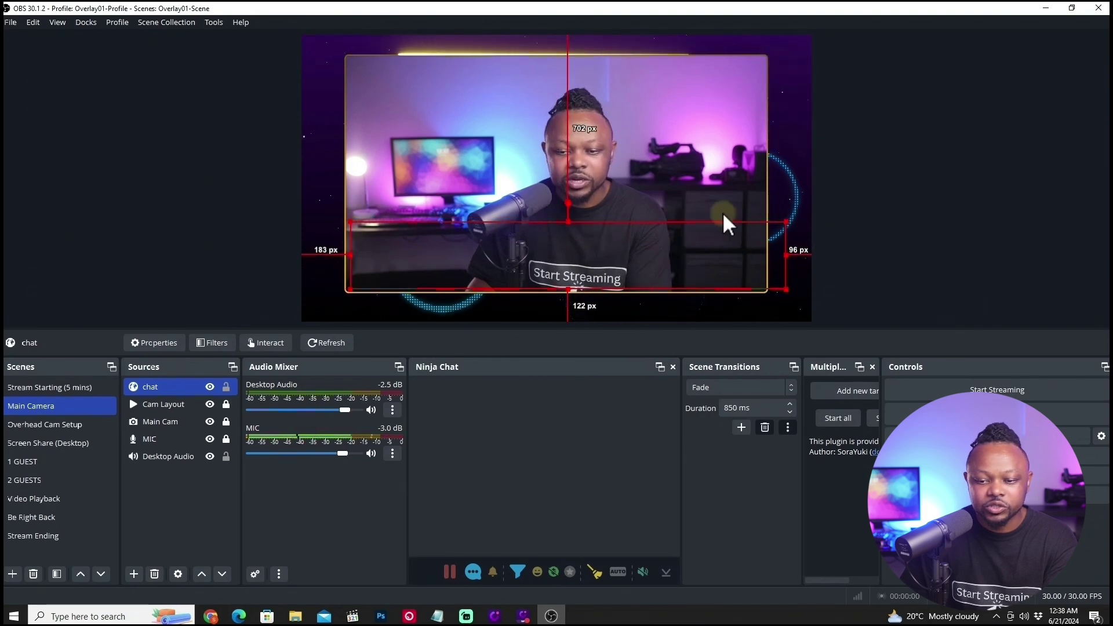
drag(786, 221, 770, 225)
drag(666, 251, 665, 243)
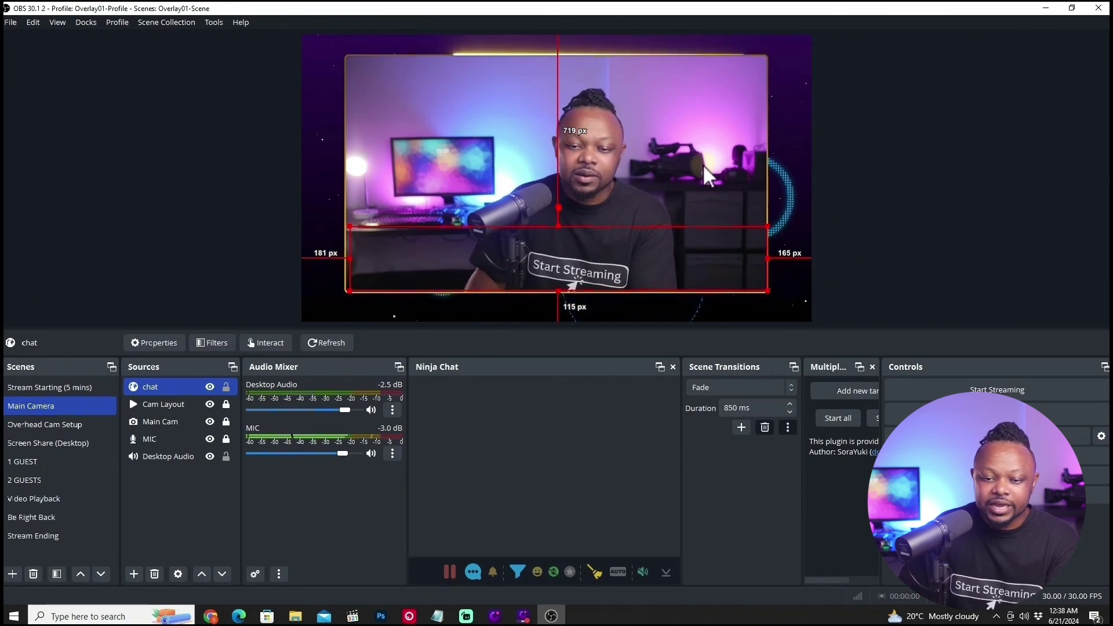
click(586, 252)
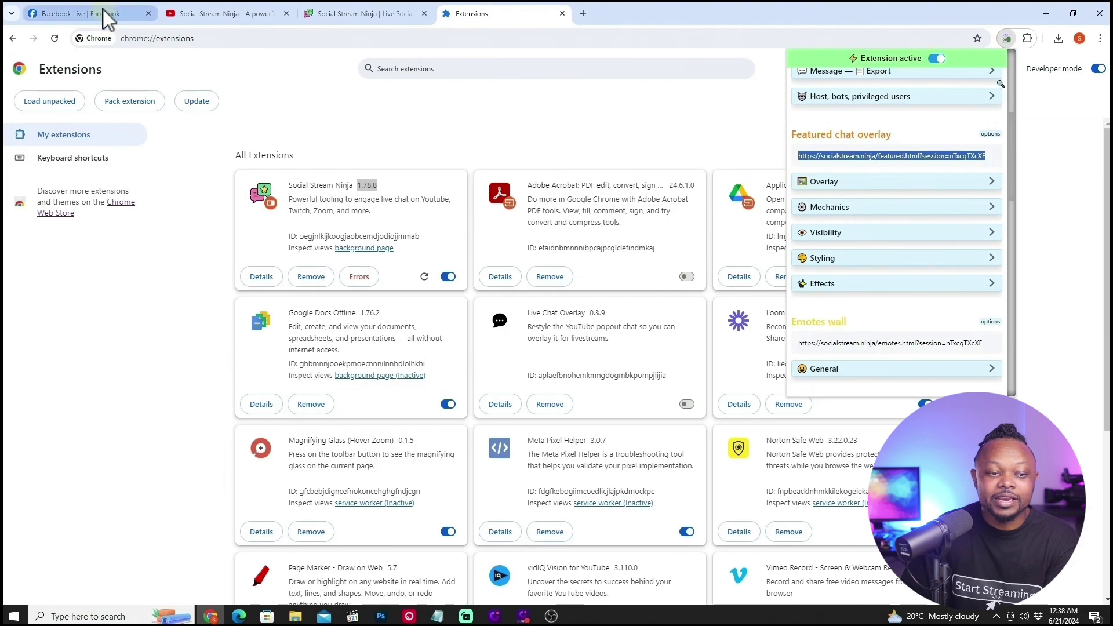
- In Chrome's Facebook Live page, open the Free Fire New Rank Season 39 stream under Live Gaming and dismiss the live viewing notice
click(106, 20)
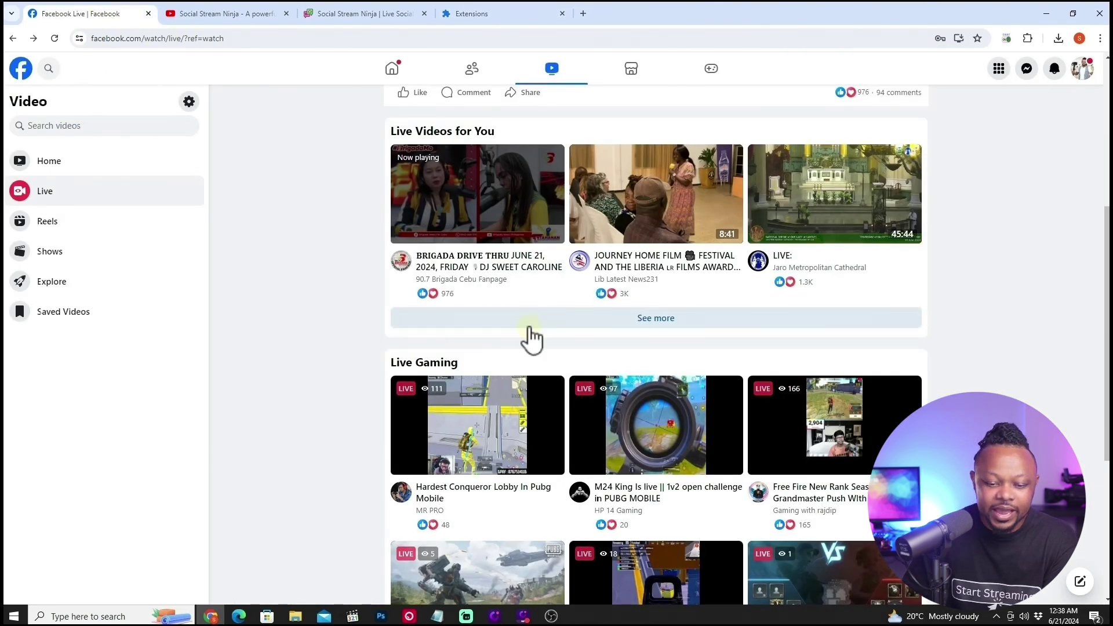
scroll(261, 348, down, 2)
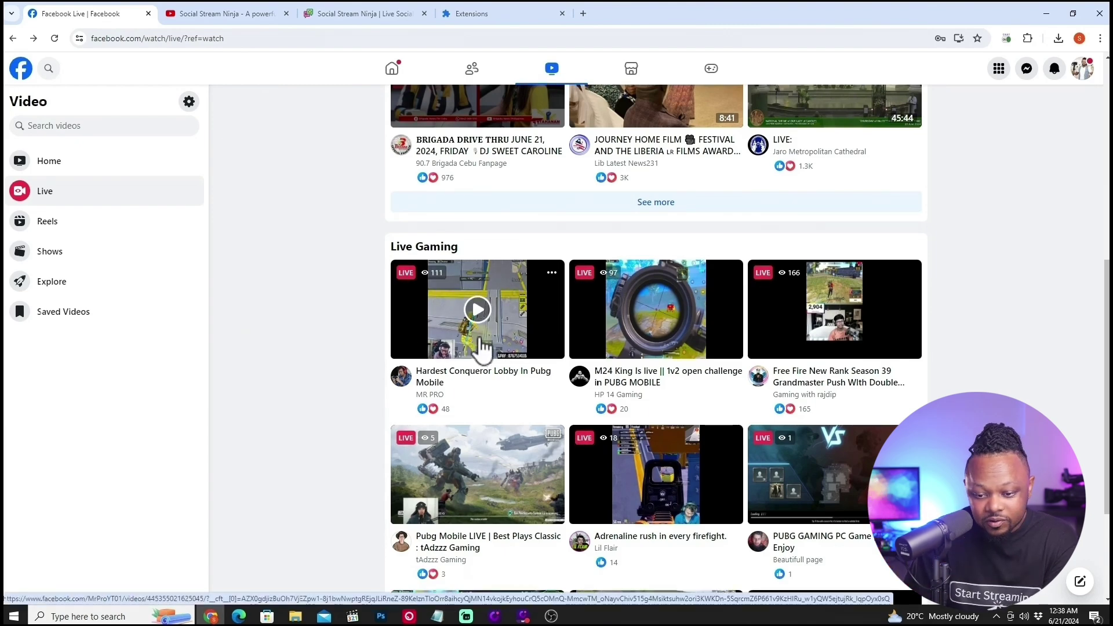
scroll(482, 348, up, 4)
scroll(482, 348, down, 3)
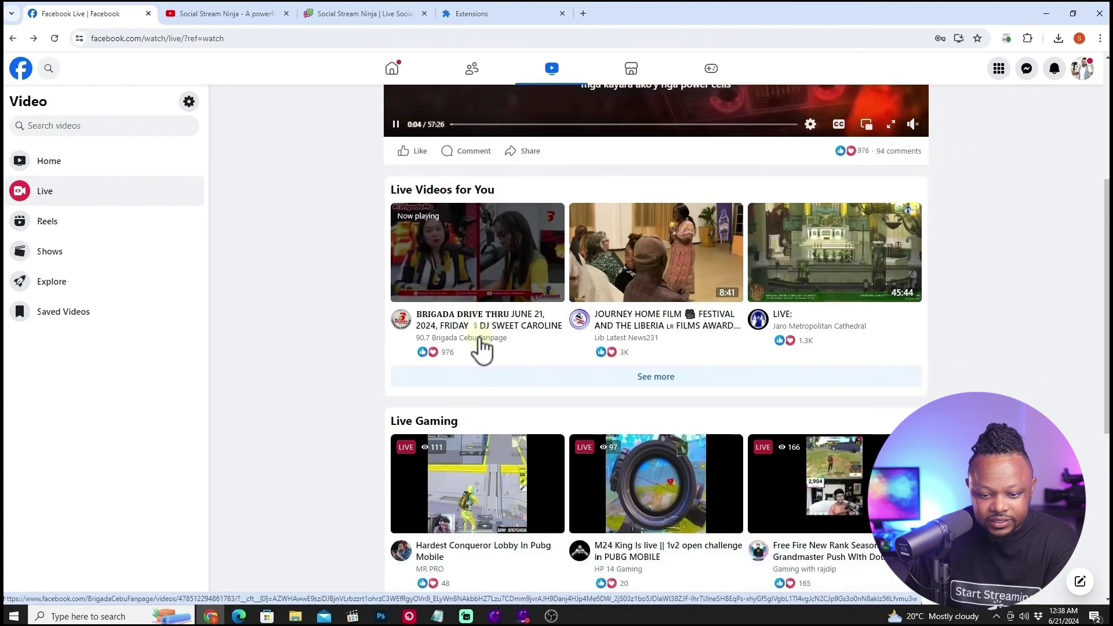
scroll(479, 342, down, 2)
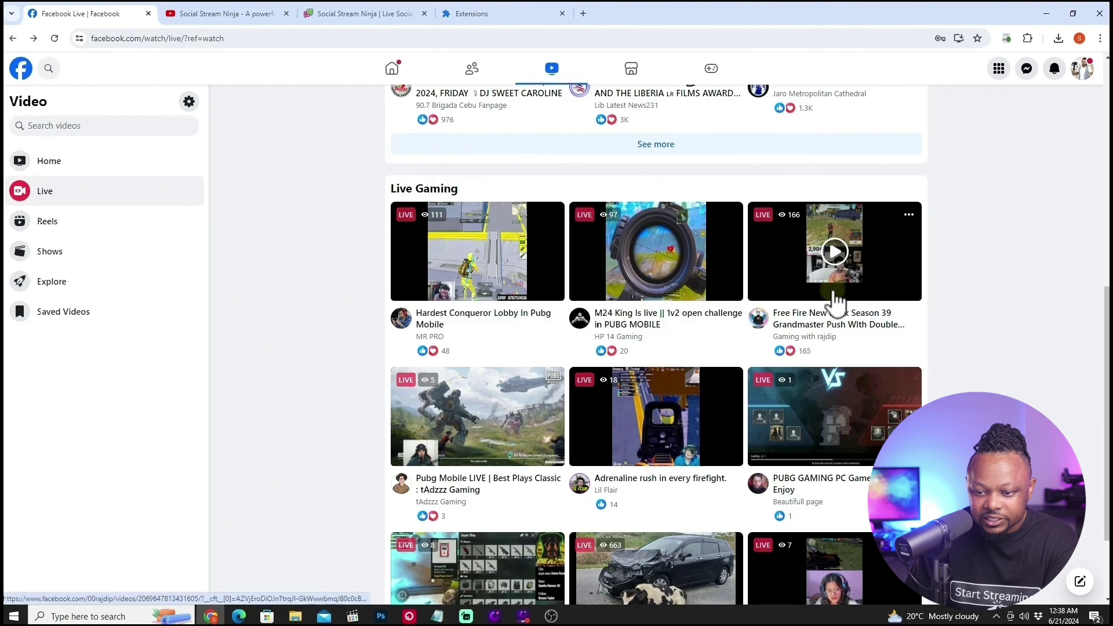
click(818, 271)
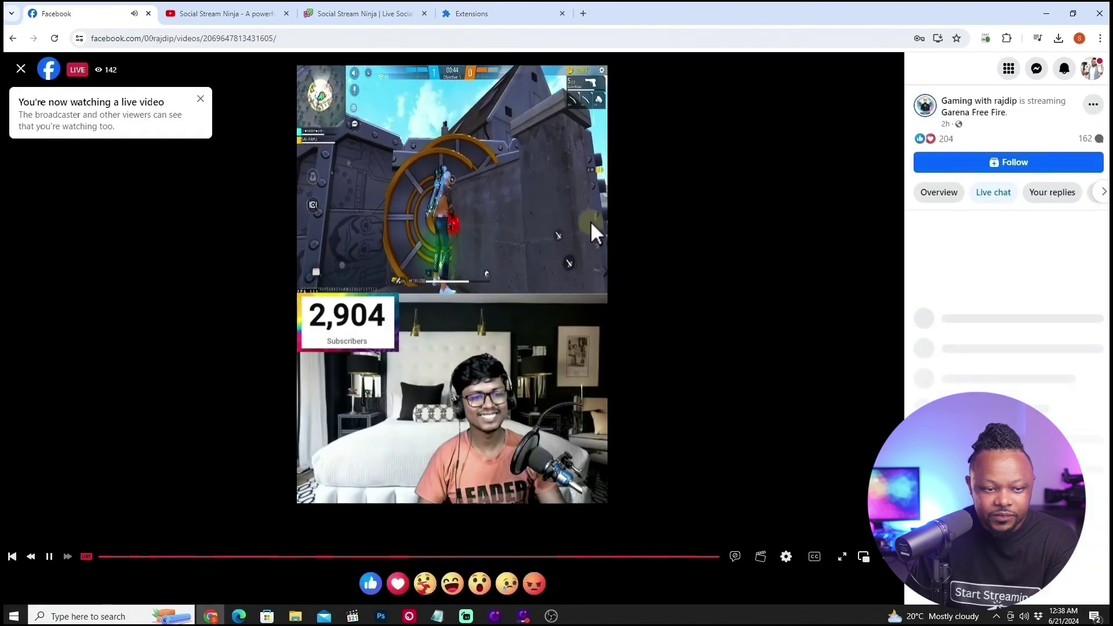
click(201, 99)
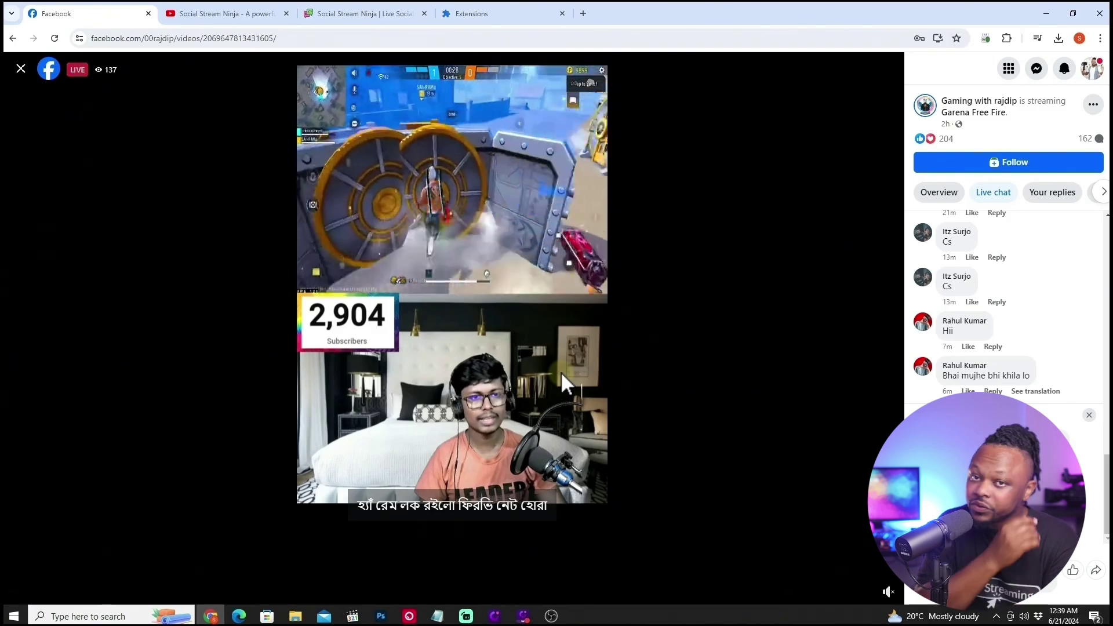
- Hide the pinned comment, post the comments Hello and How are you in the stream's live chat, and switch to OBS
mouse_move(868, 342)
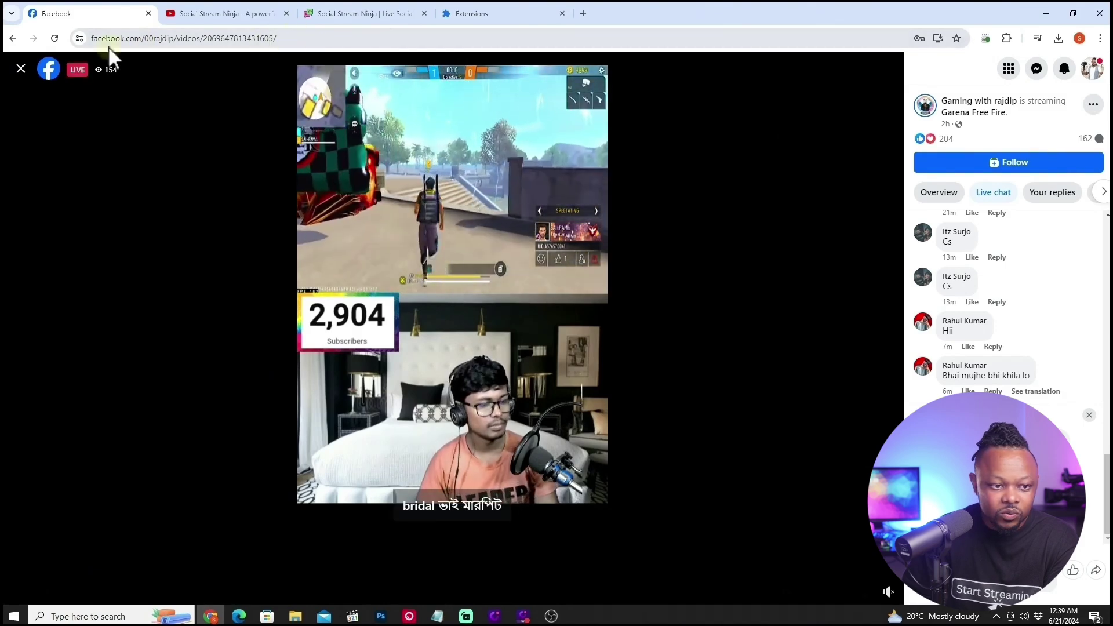
click(420, 262)
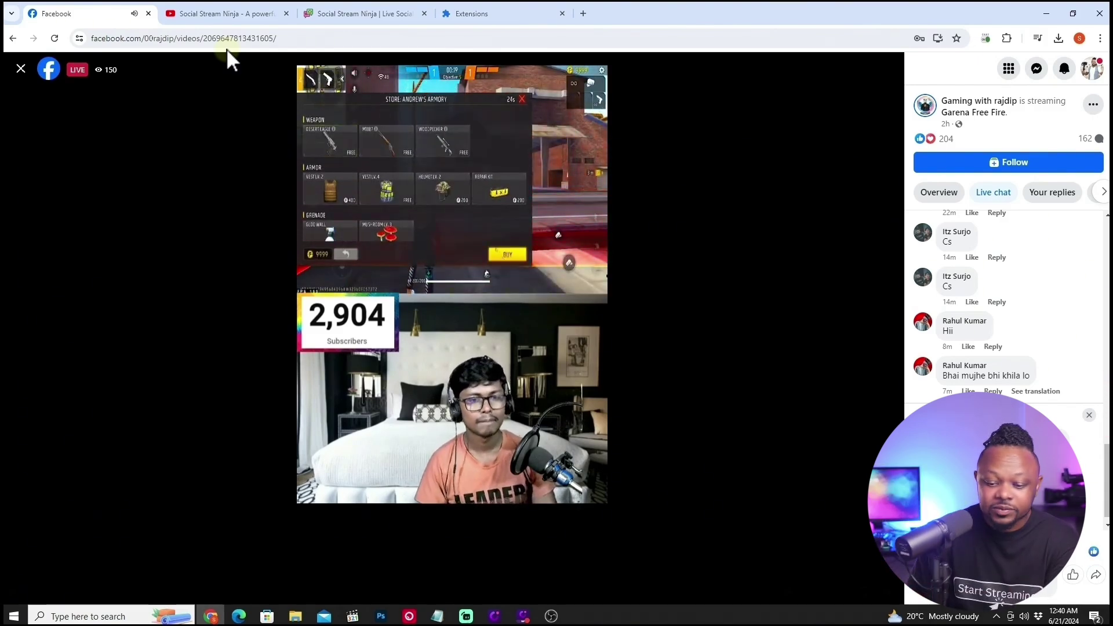
mouse_move(331, 60)
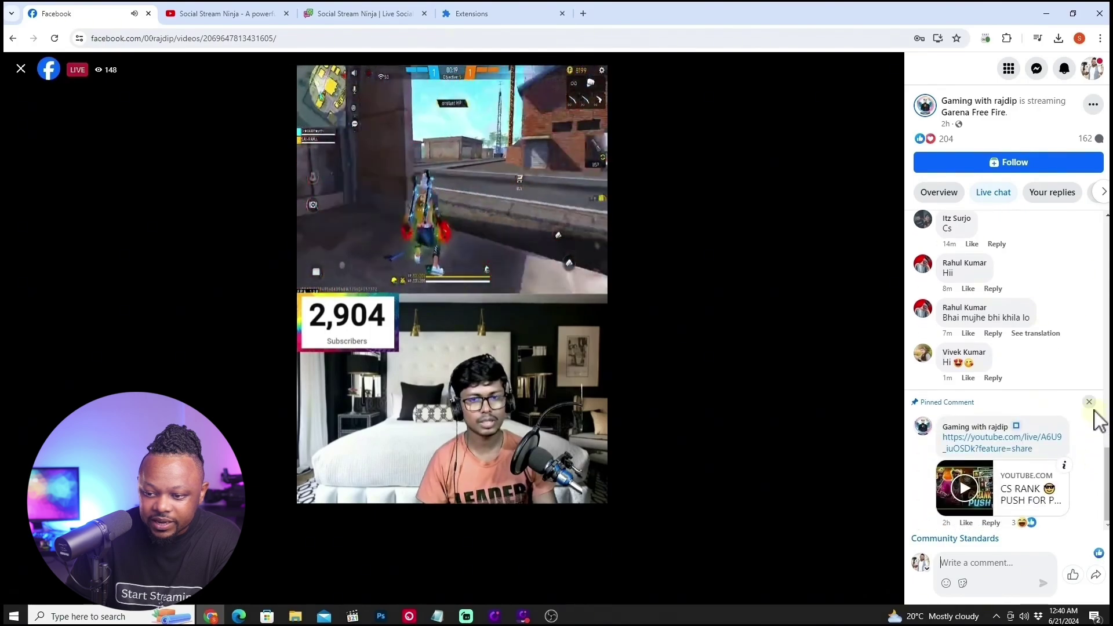
click(1089, 403)
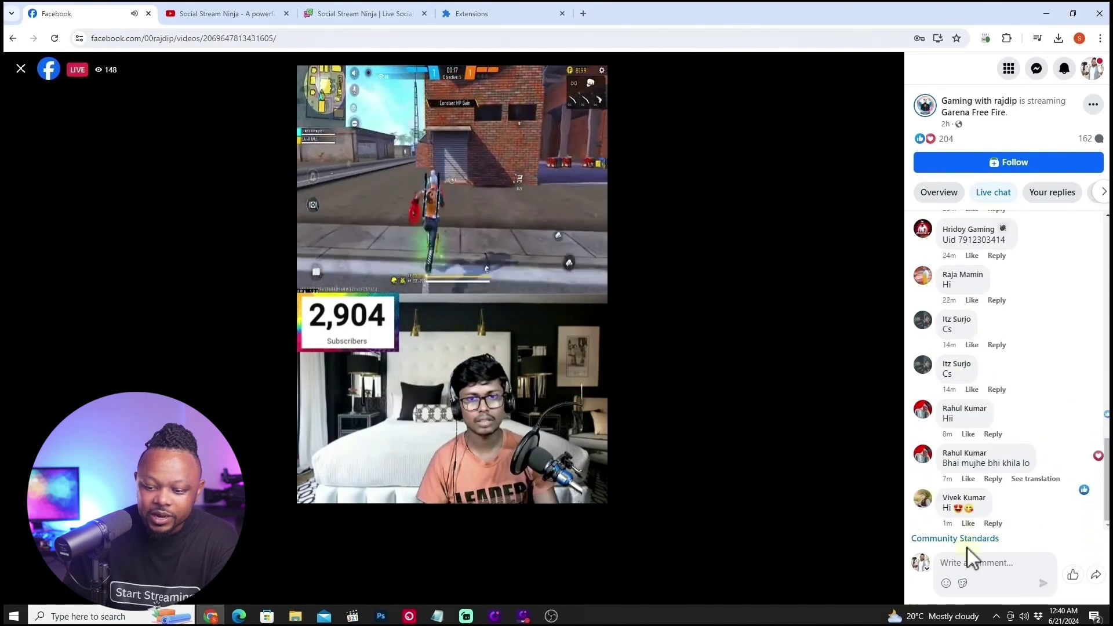
click(957, 564)
text(H)
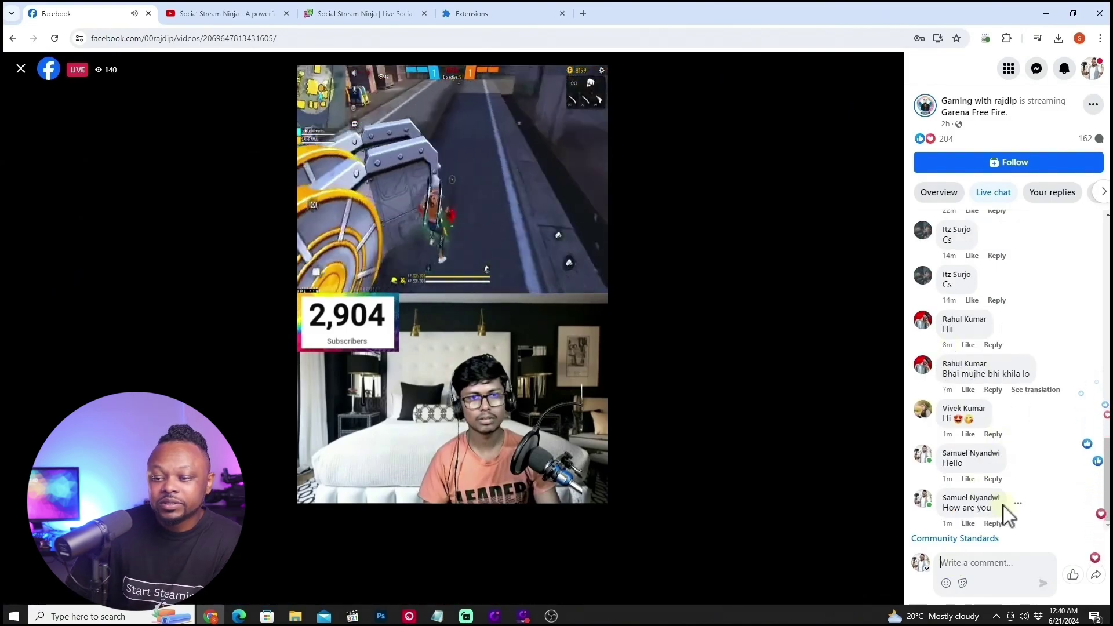
mouse_move(526, 367)
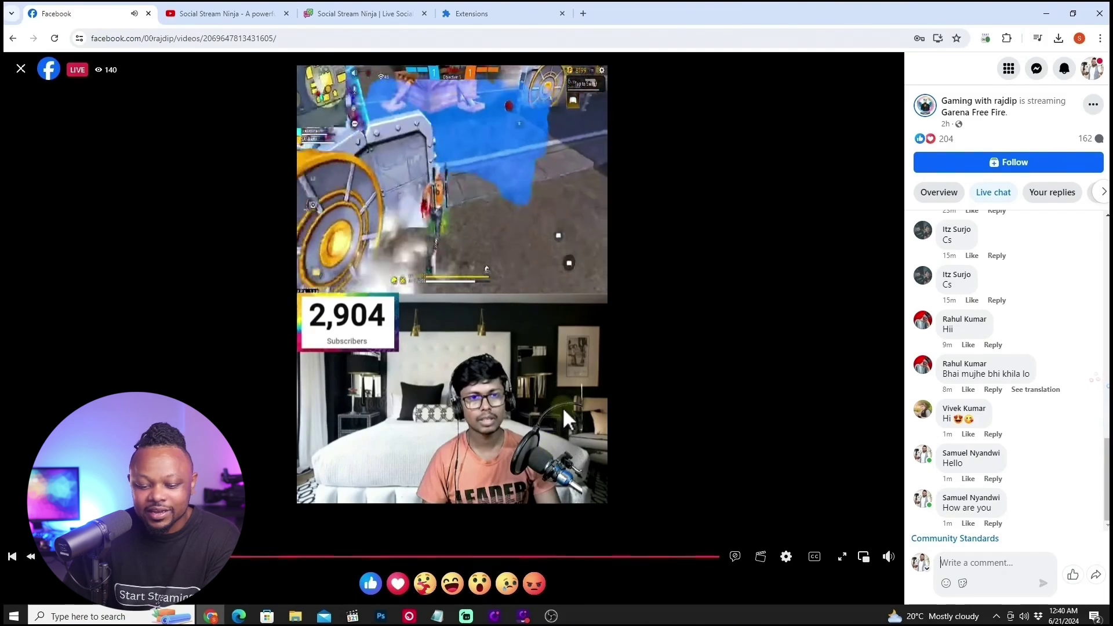
click(552, 617)
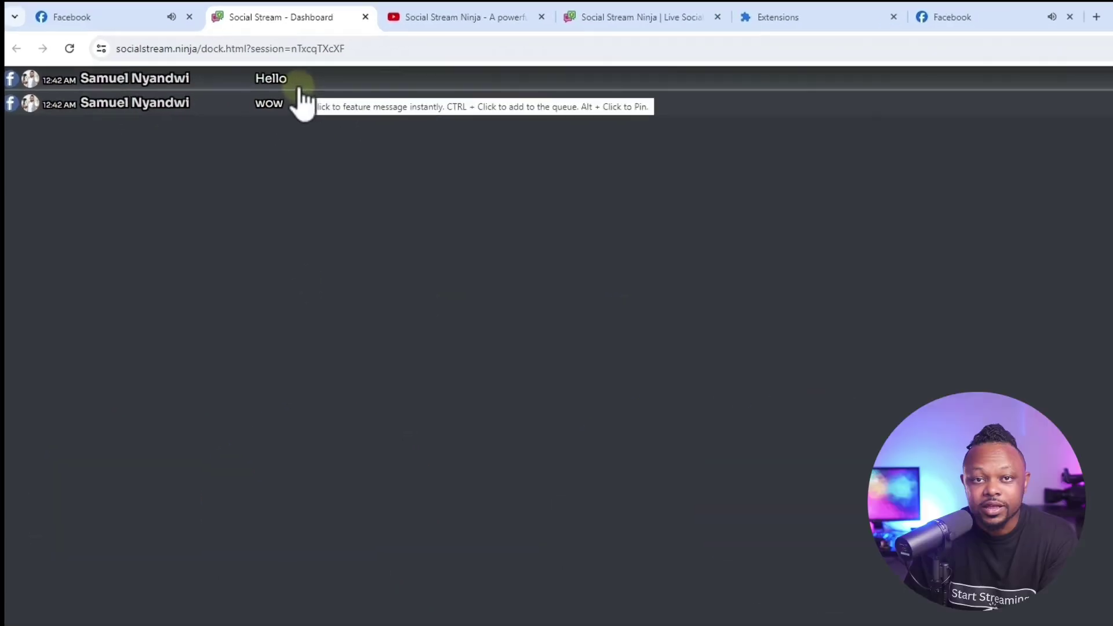
- In Chrome, open the Streaming chat (dockable) link from the Social Stream Ninja popup, close that new tab and return to the existing dashboard
click(642, 19)
click(985, 39)
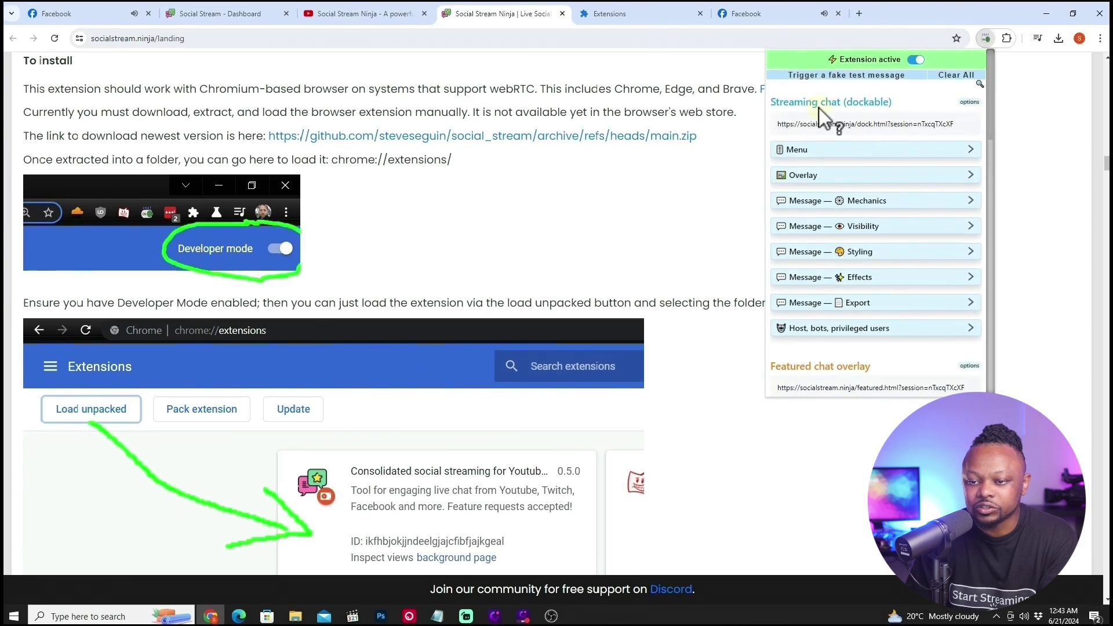
click(853, 124)
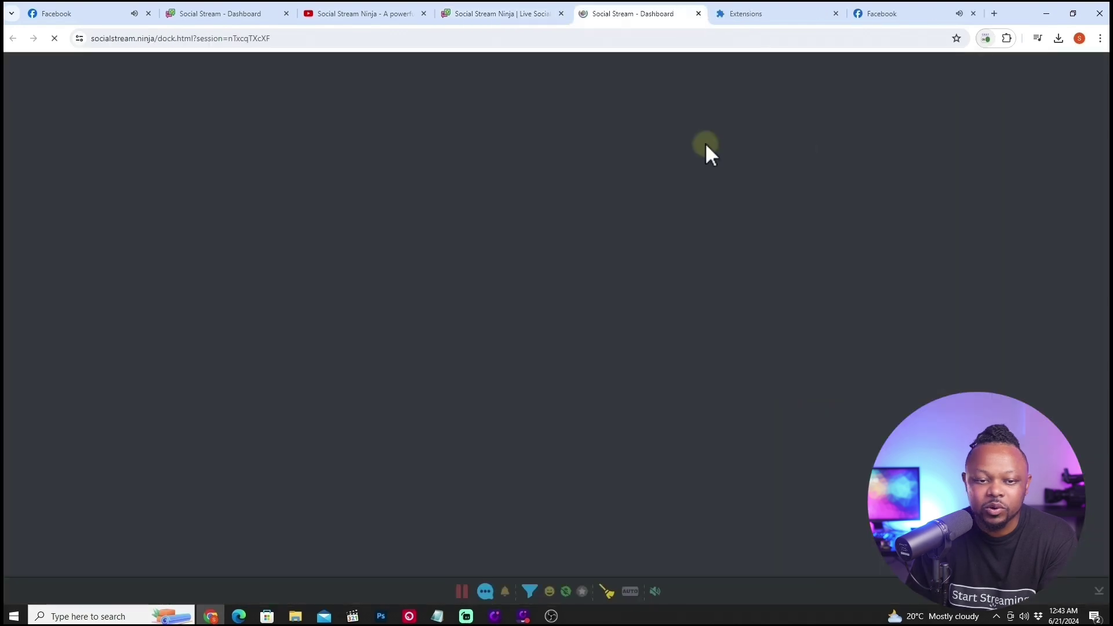
click(699, 13)
click(273, 17)
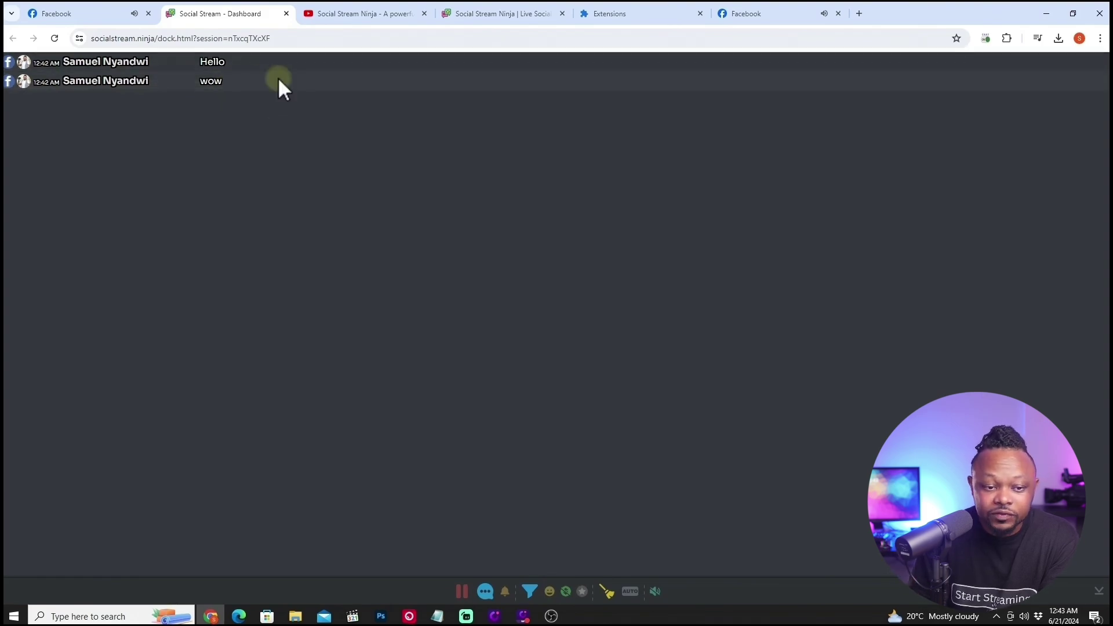
- Close the Social Stream dashboard tab, pause the Social Stream Ninja YouTube video and bring up OBS
click(287, 13)
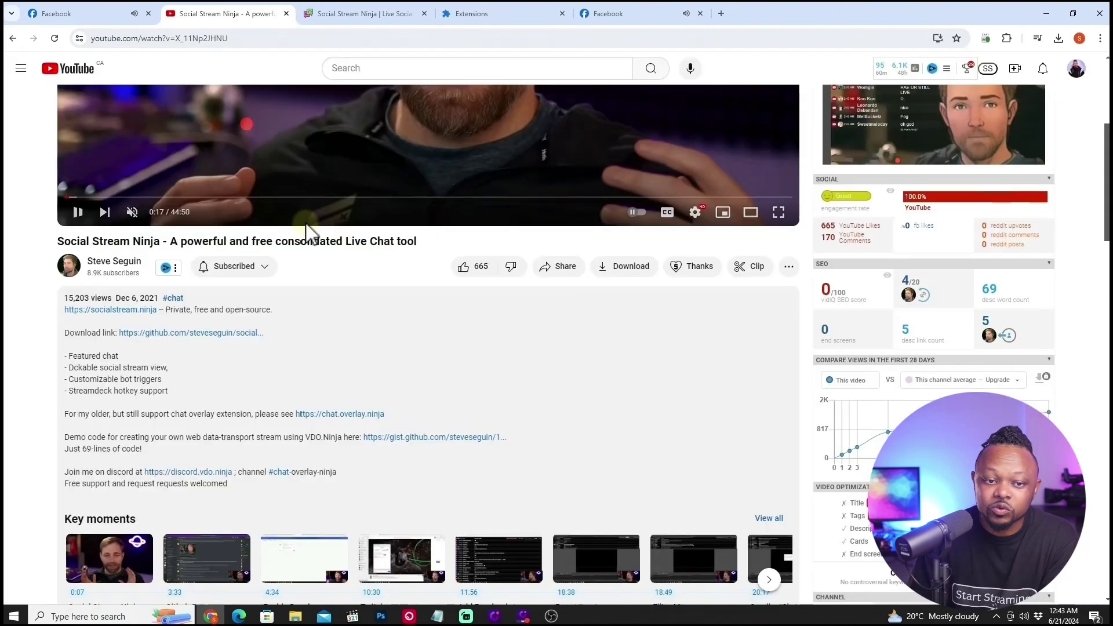
click(77, 213)
click(552, 617)
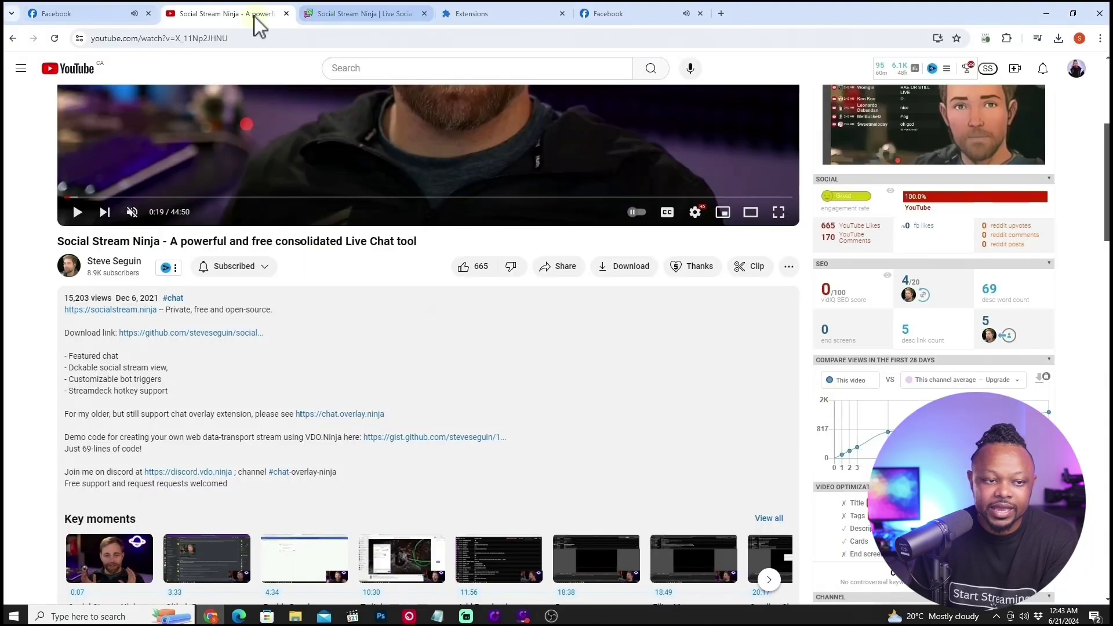
- In Chrome, look through the newer live chat comments on the Garena Free Fire stream and switch to the other Facebook tab
click(84, 14)
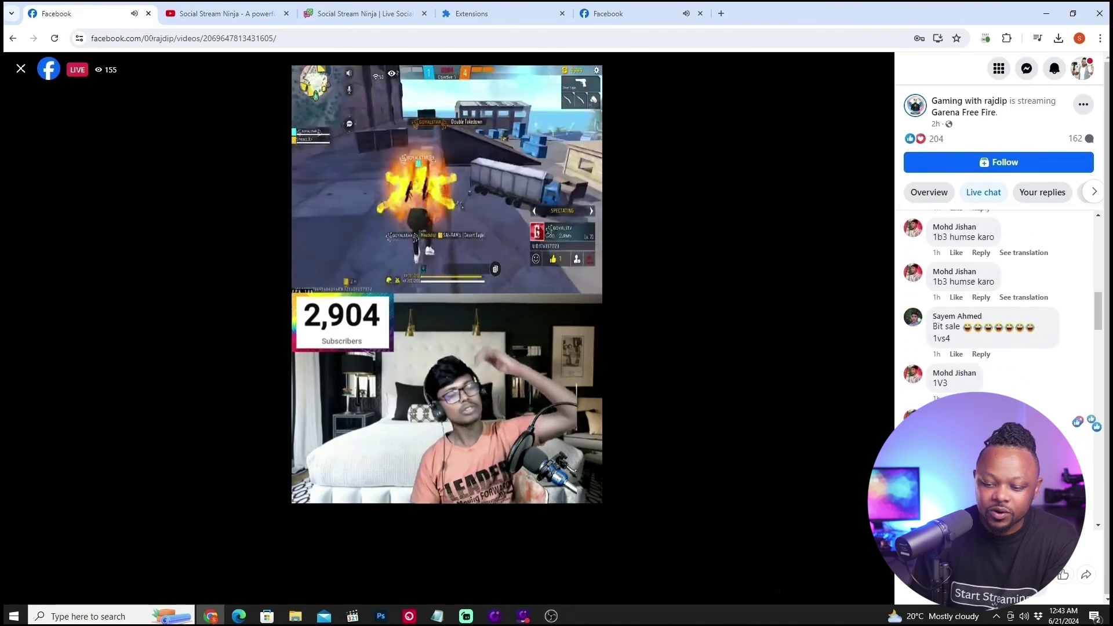
scroll(997, 307, down, 10)
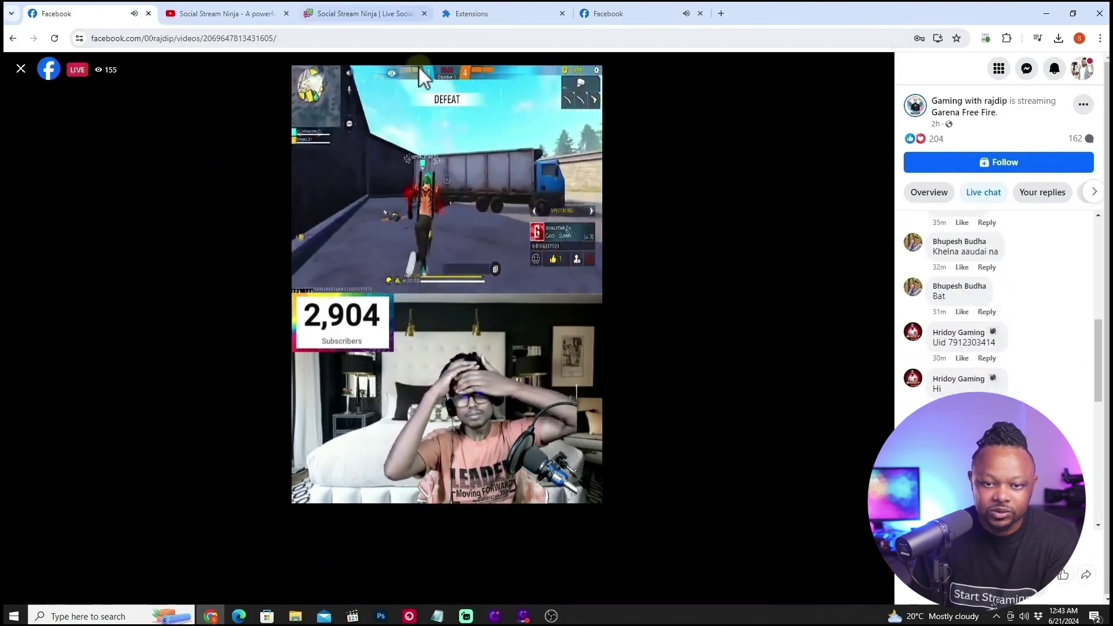
click(583, 12)
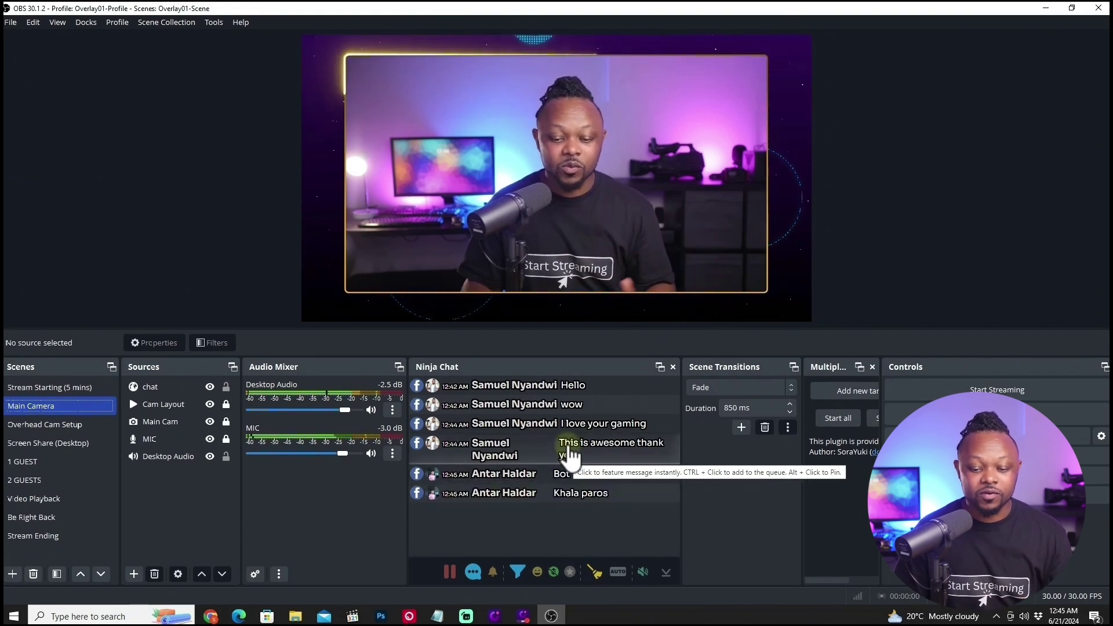
- In OBS, feature the comment This is awesome thank you and enlarge the chat overlay to about 174 px from the left and 23 px from the right
click(570, 457)
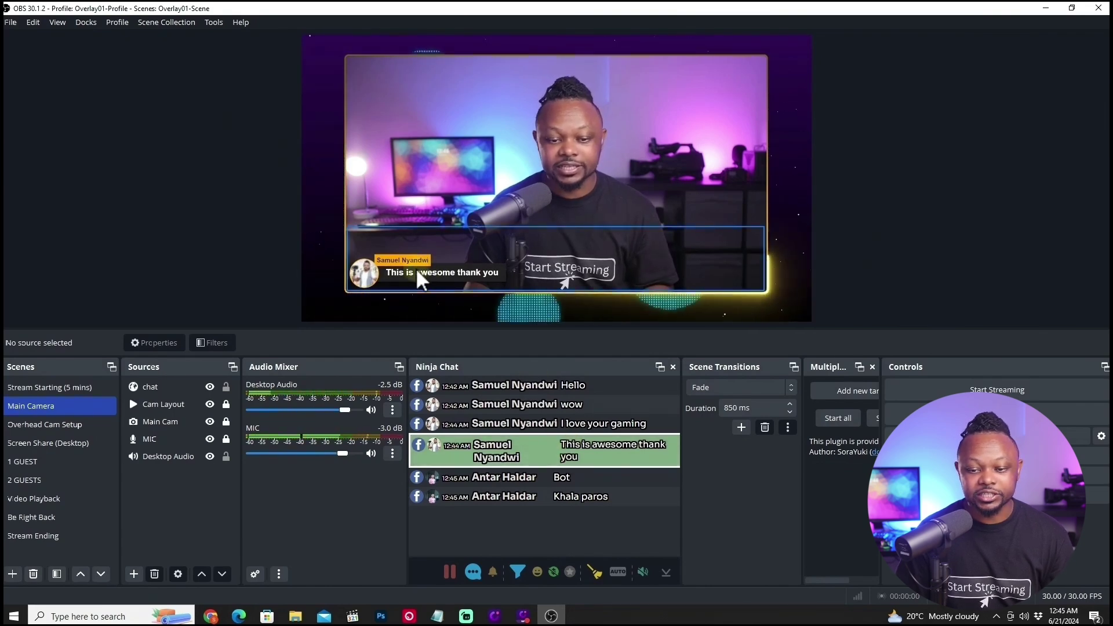
mouse_move(400, 257)
mouse_down()
mouse_move(364, 248)
mouse_move(384, 241)
mouse_move(405, 254)
mouse_up()
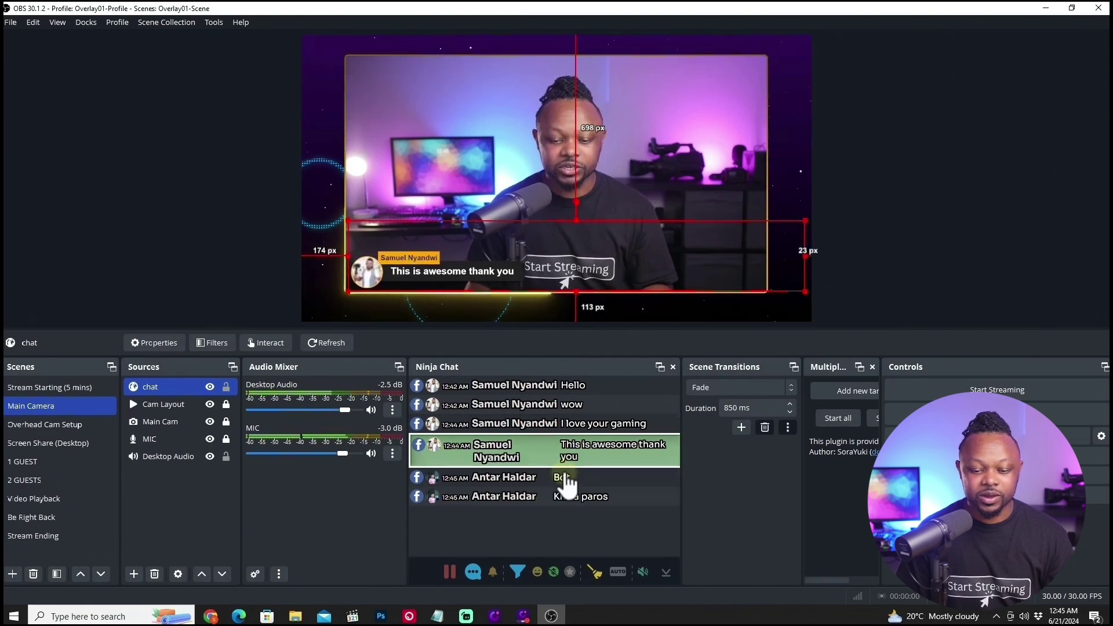
- Deselect the chat overlay and feature the comments I love your gaming, Khala paros, This is awesome thank you and Hii hello my dear in turn
click(575, 427)
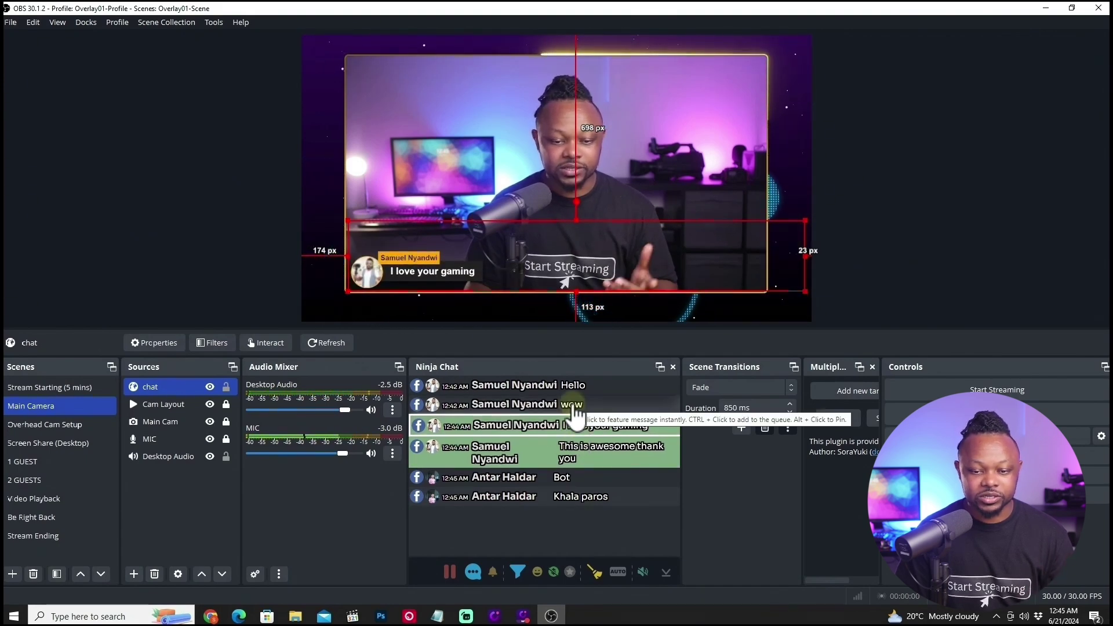
click(854, 239)
click(602, 503)
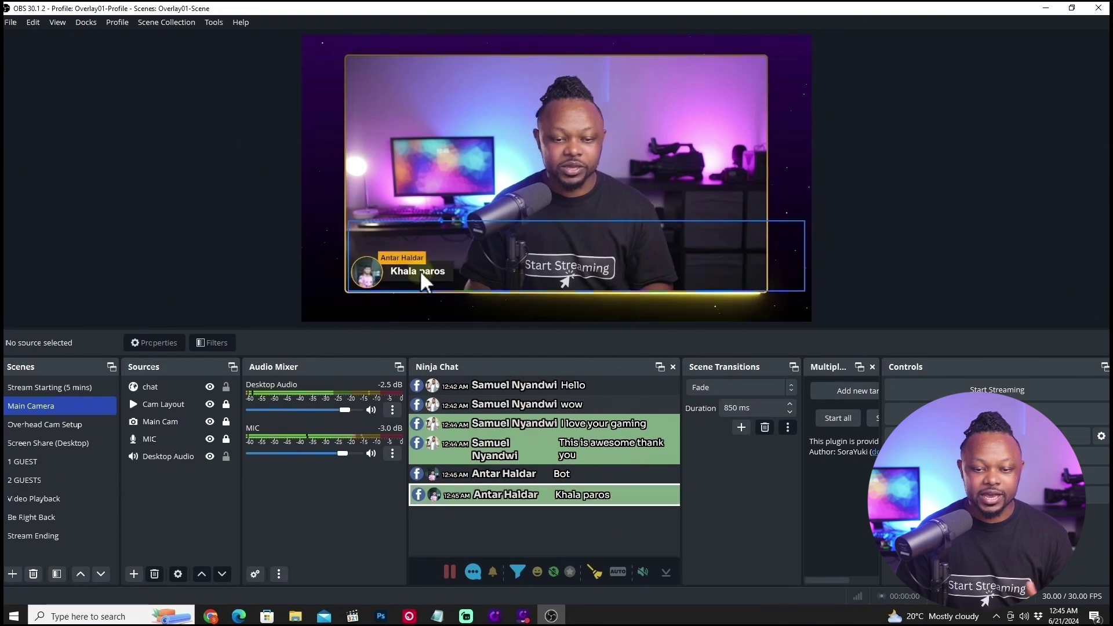
click(970, 267)
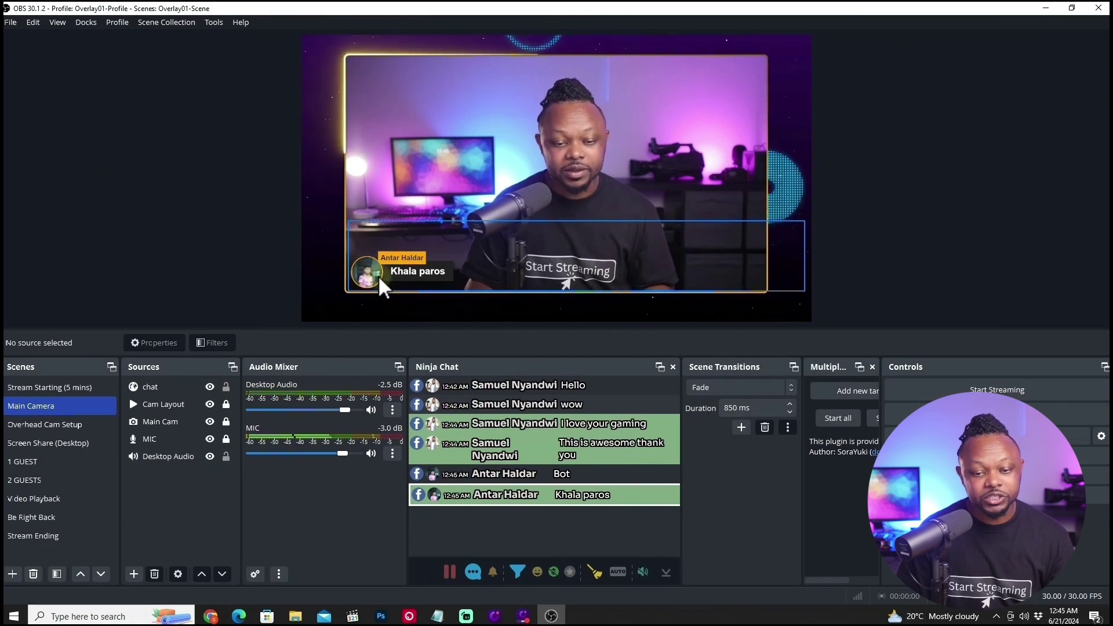
click(611, 533)
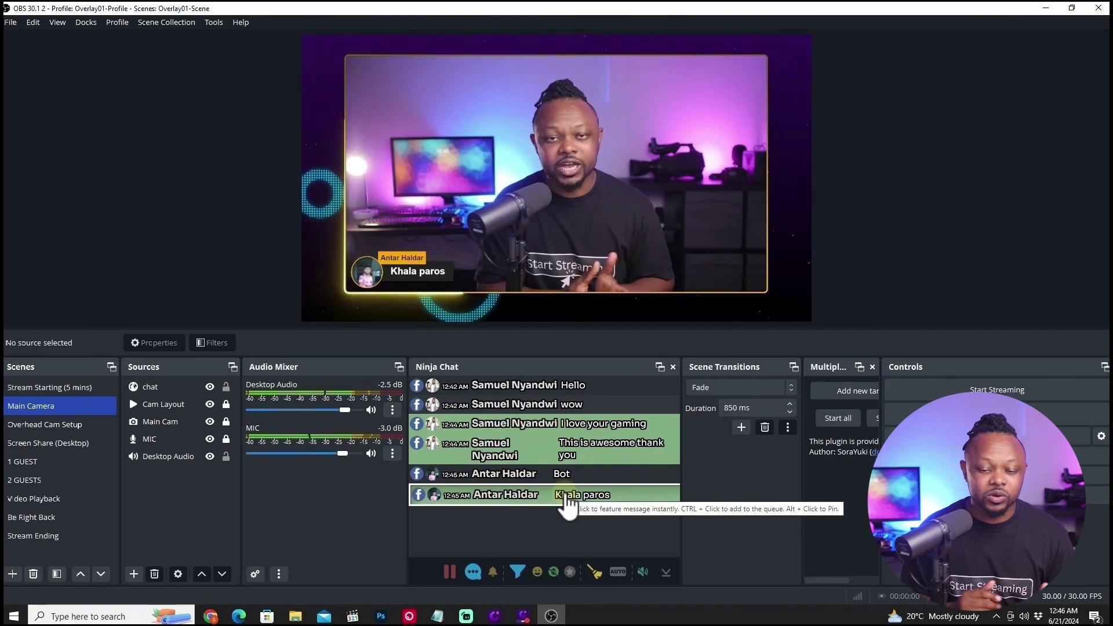
click(554, 459)
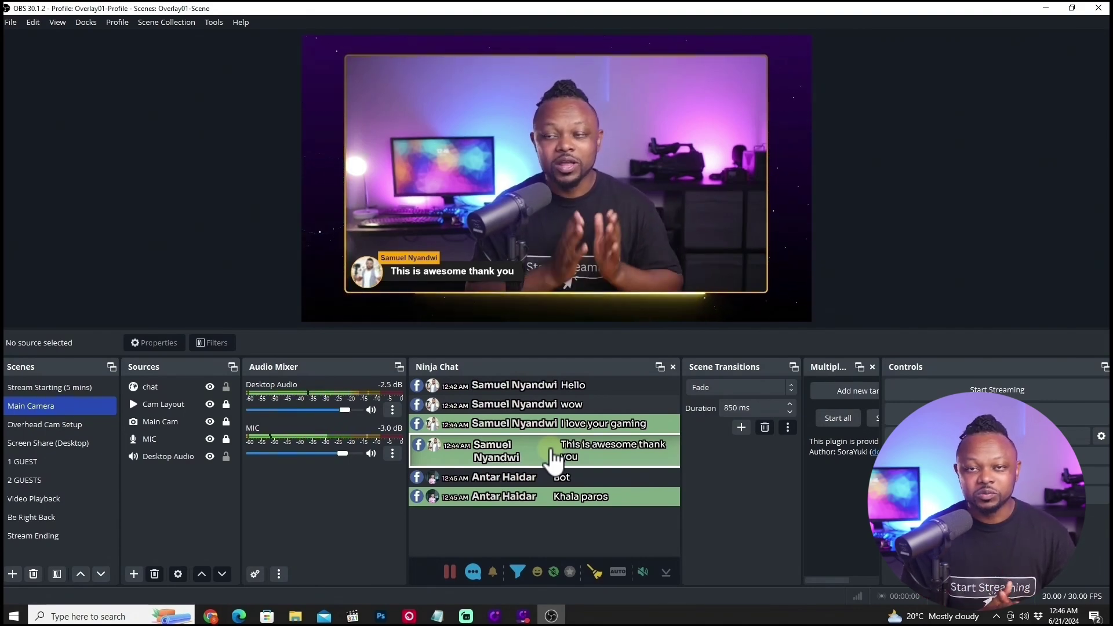
click(580, 534)
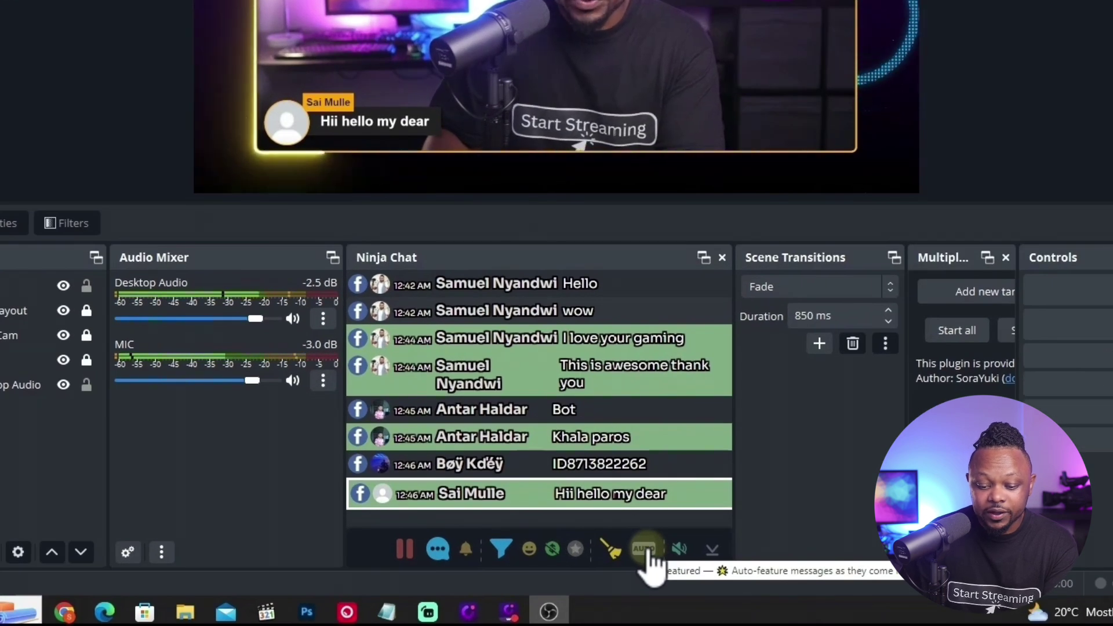
- Turn on auto-featuring of incoming messages, then feature the comment This is awesome thank you and clear it from the overlay
click(645, 549)
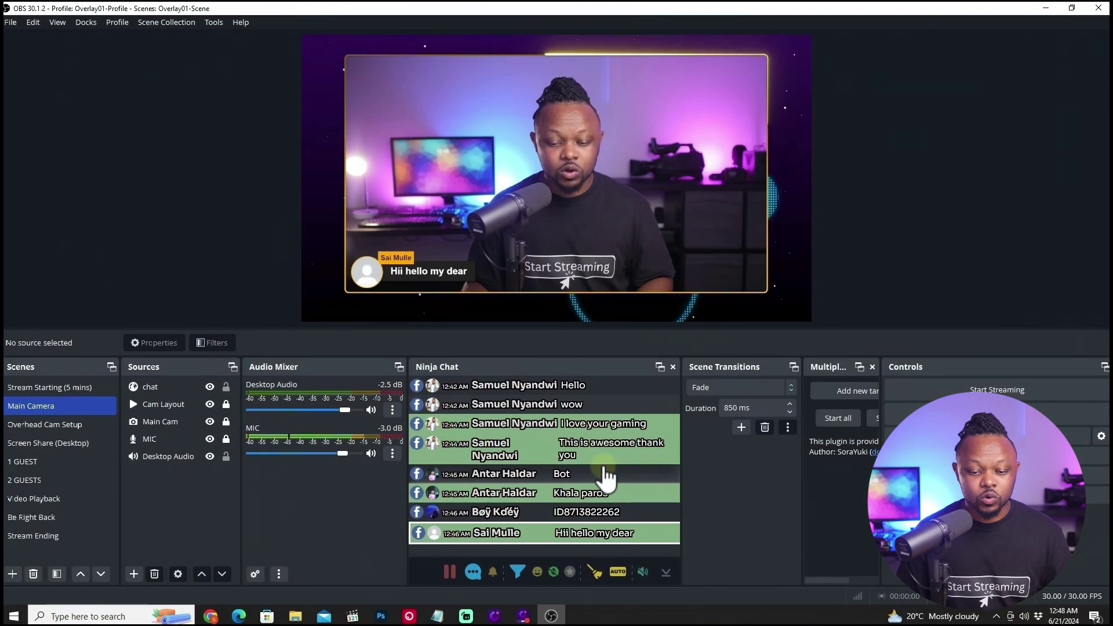
click(554, 461)
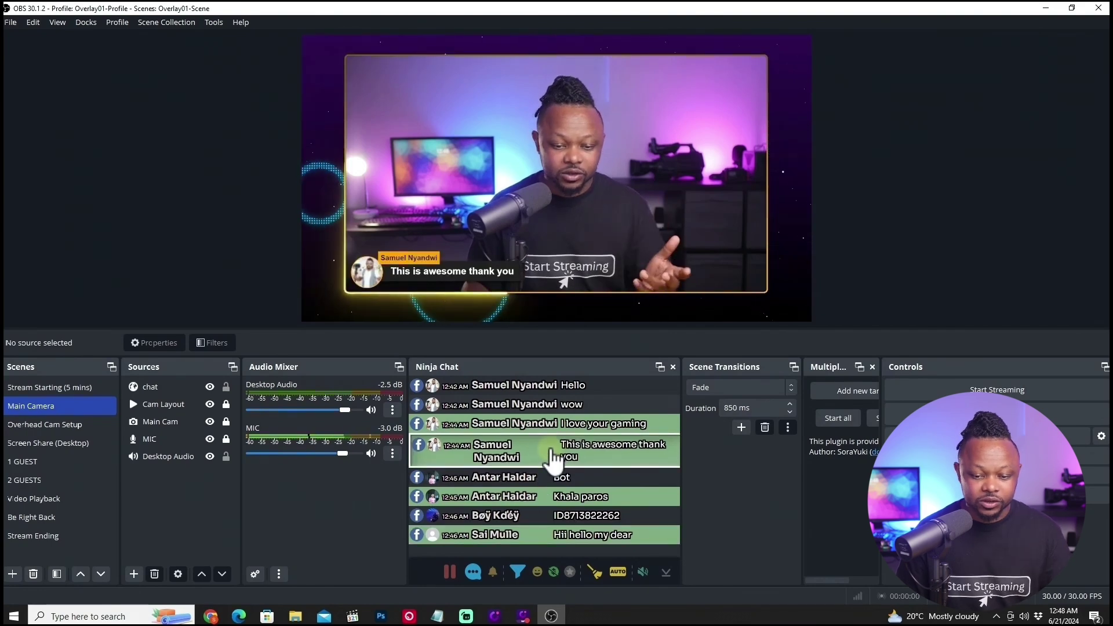
click(554, 461)
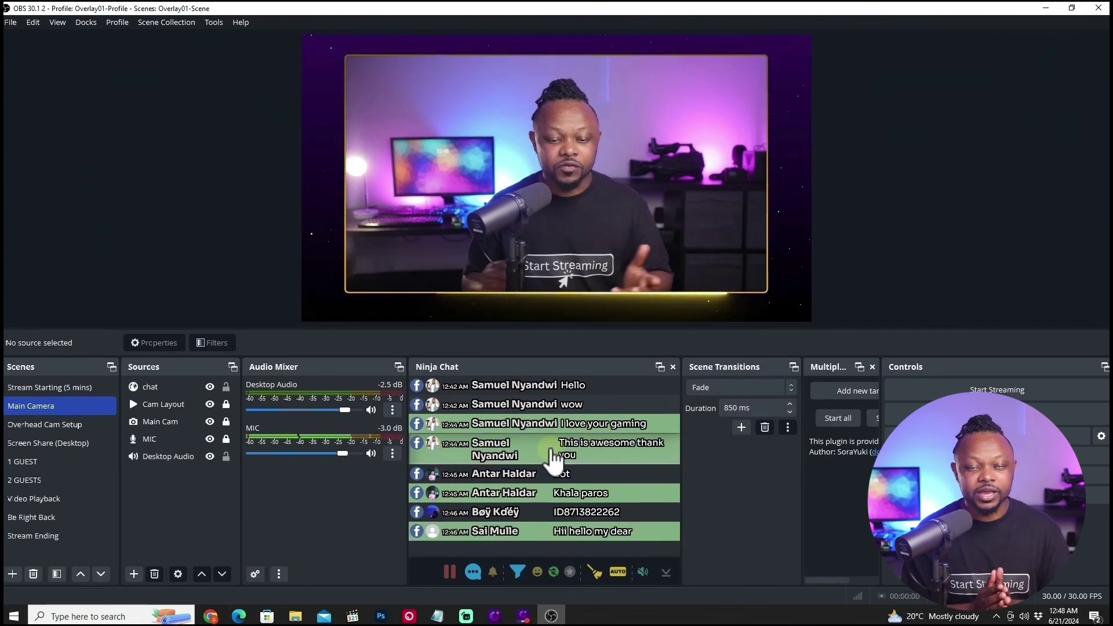